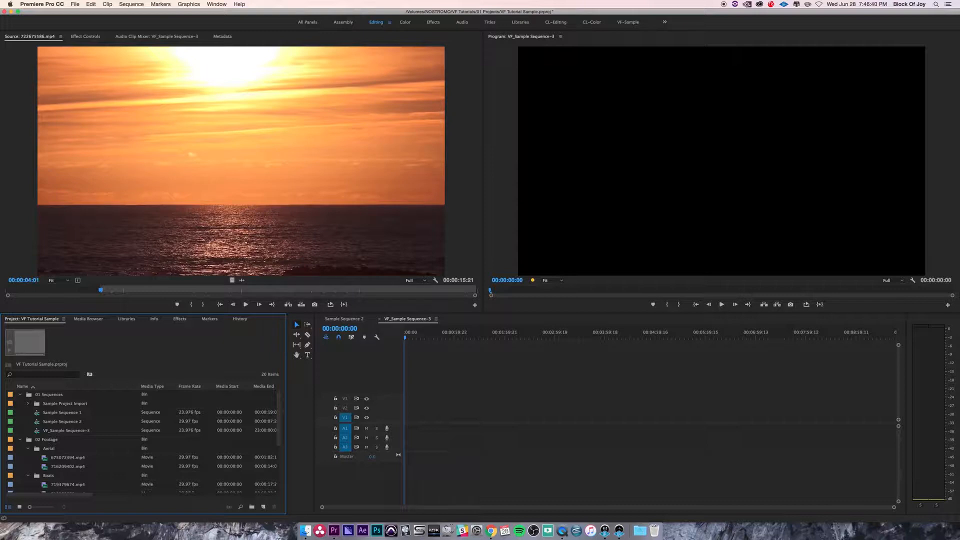
# Open the application preferences and show the Label Colors settings.
pyautogui.click(41, 5)
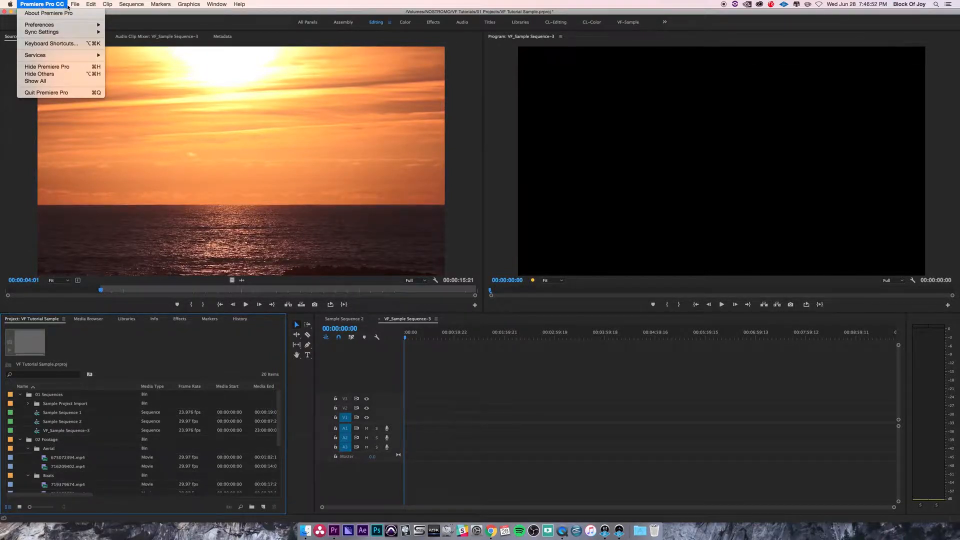
pyautogui.moveTo(50, 25)
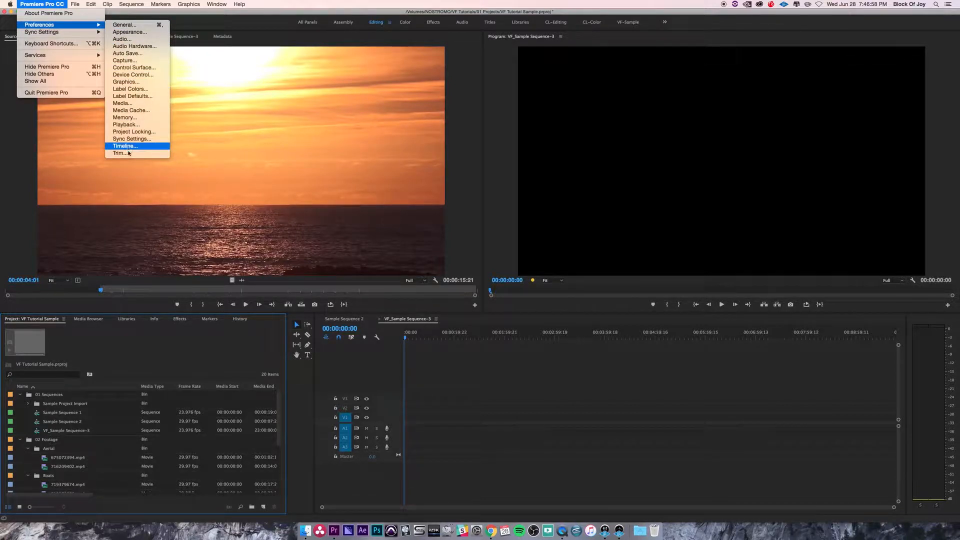
pyautogui.click(129, 25)
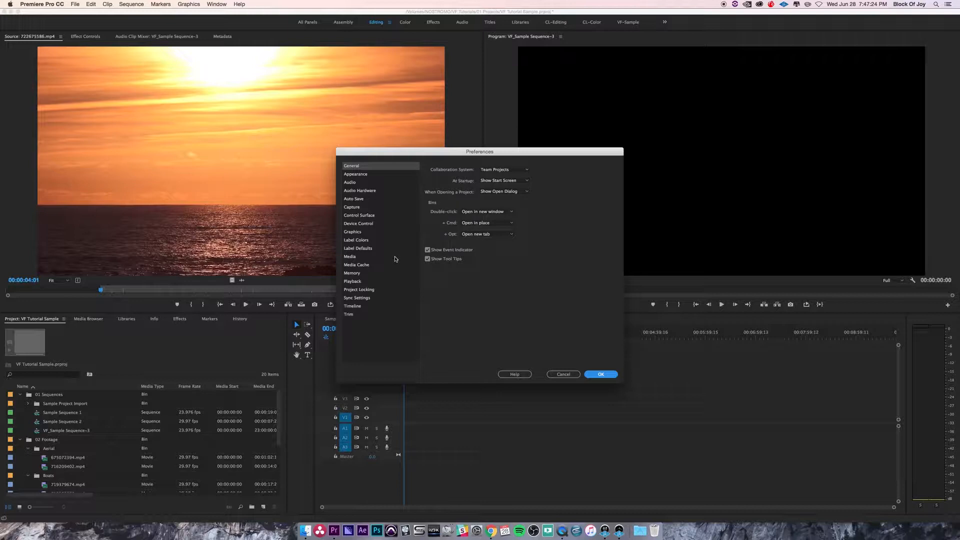
pyautogui.click(363, 241)
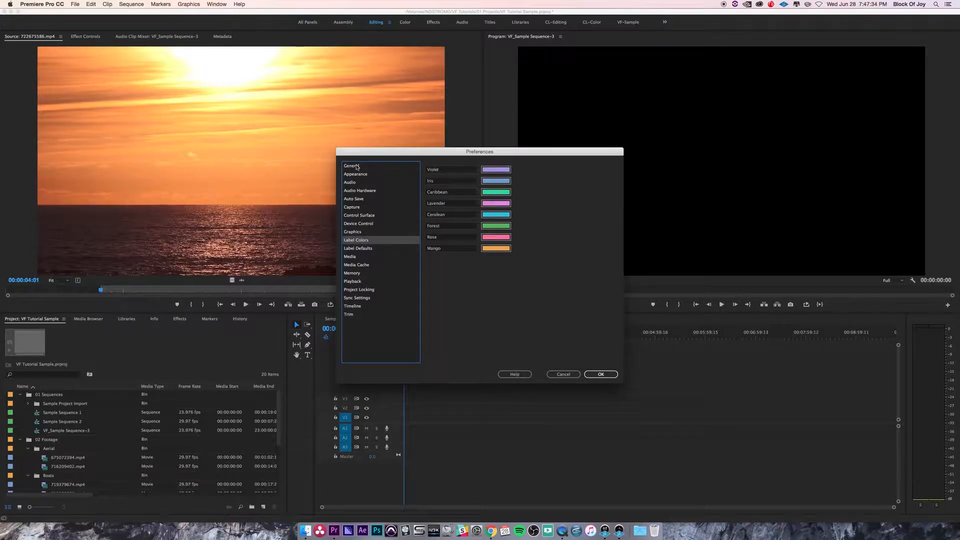
pyautogui.click(355, 165)
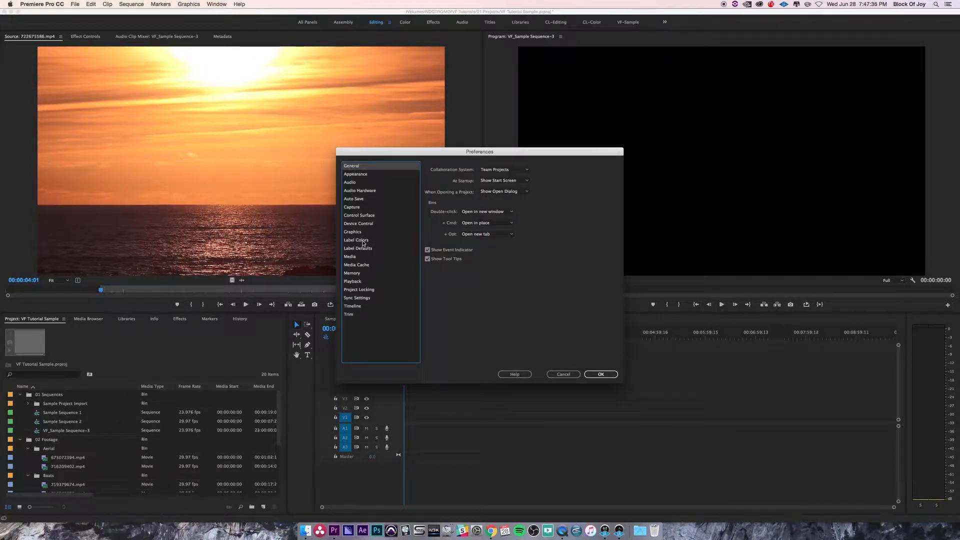
pyautogui.click(363, 241)
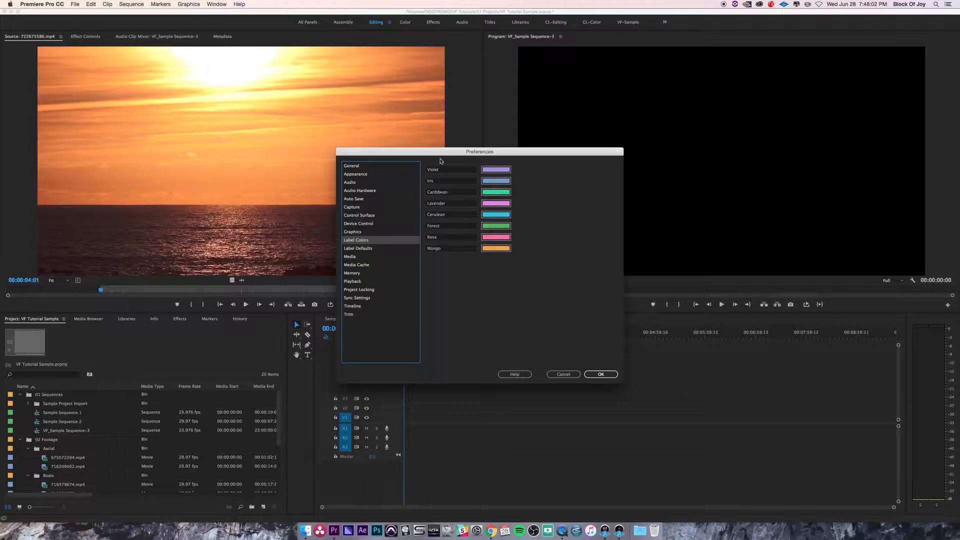
# Rename the Iris label color to B-Roll.
pyautogui.click(444, 170)
pyautogui.click(442, 181)
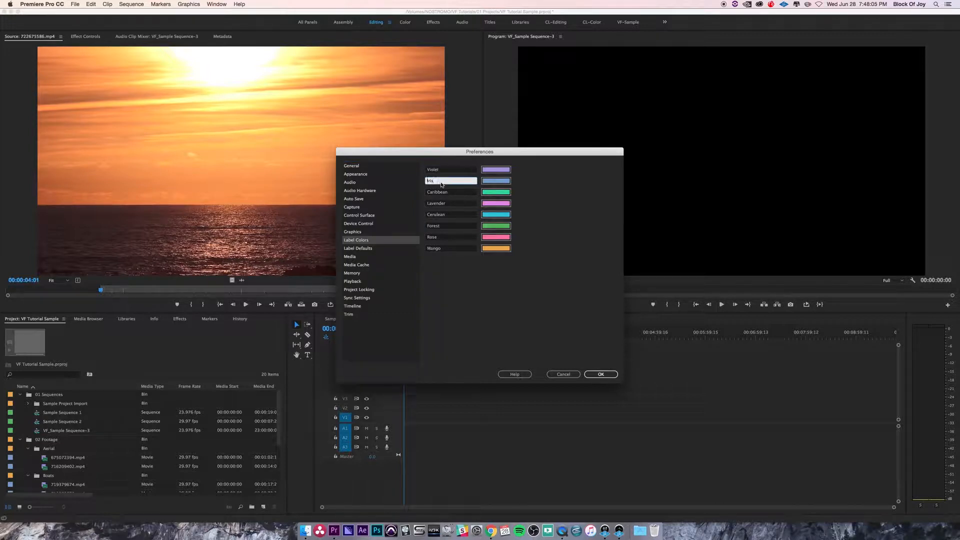
pyautogui.click(445, 170)
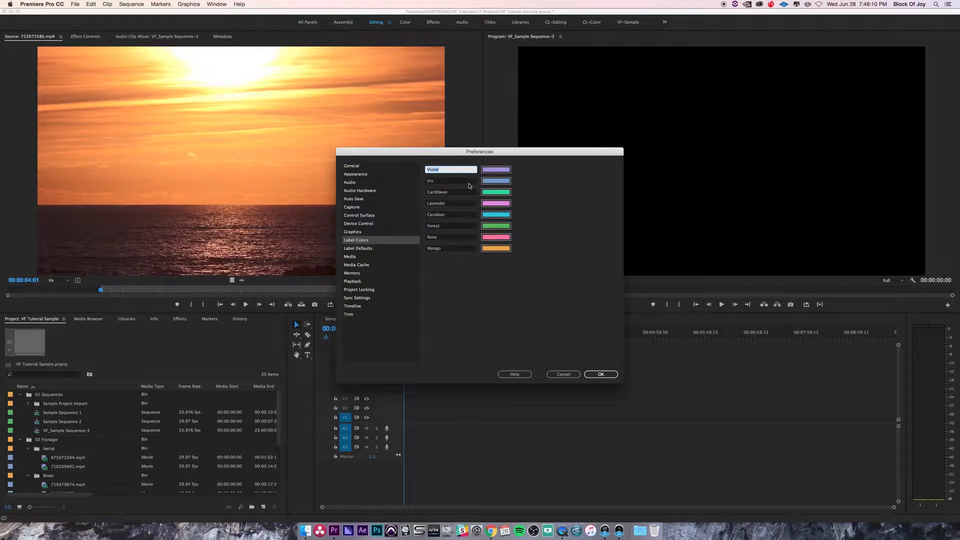
pyautogui.click(434, 181)
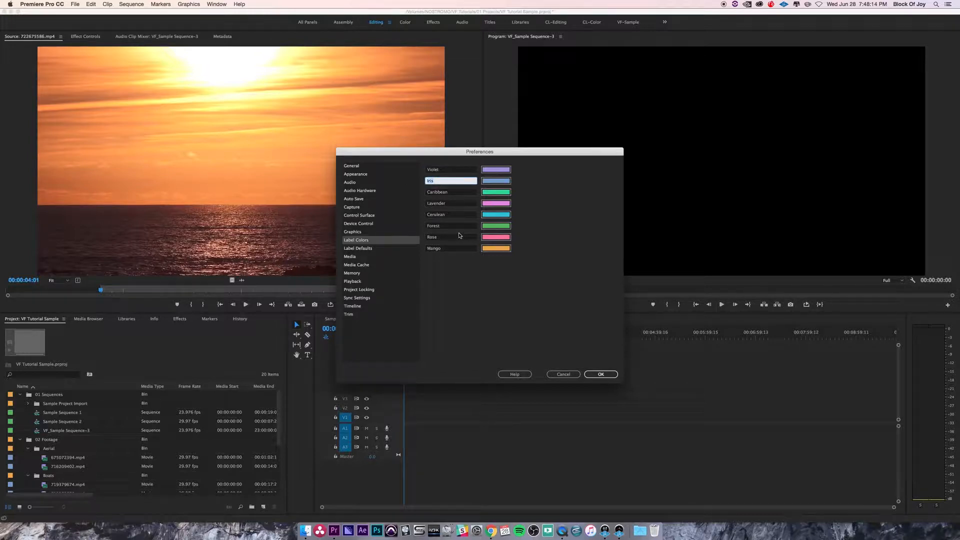
pyautogui.write('B-Roll')
# Change the B-Roll label color to bright green 00FF5C and apply the preferences.
pyautogui.click(496, 181)
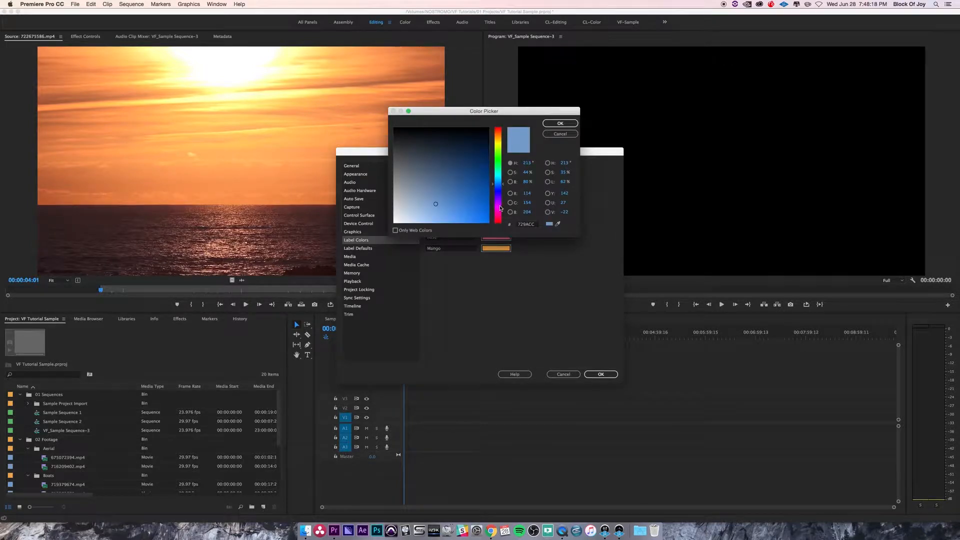
pyautogui.click(498, 166)
pyautogui.click(475, 198)
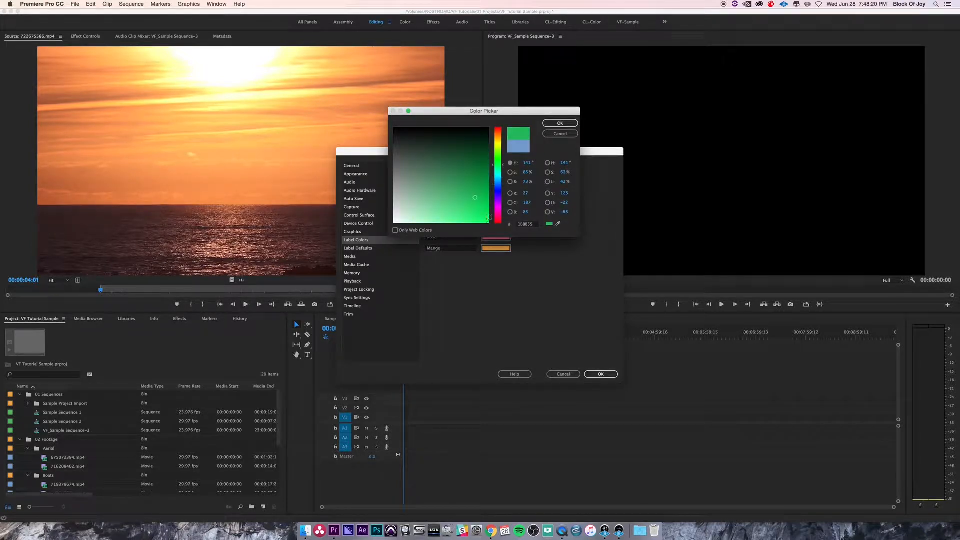
pyautogui.moveTo(489, 216); pyautogui.dragTo(491, 225)
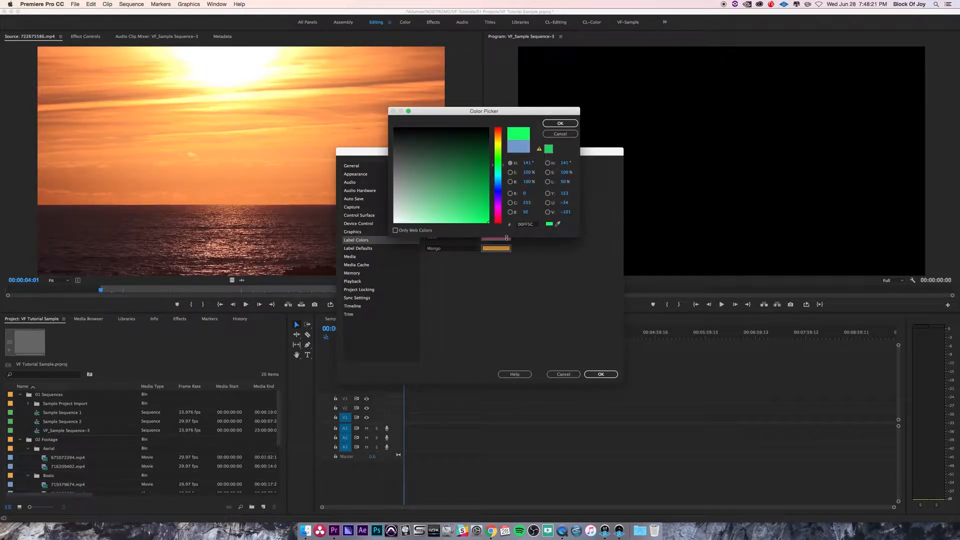
pyautogui.click(559, 123)
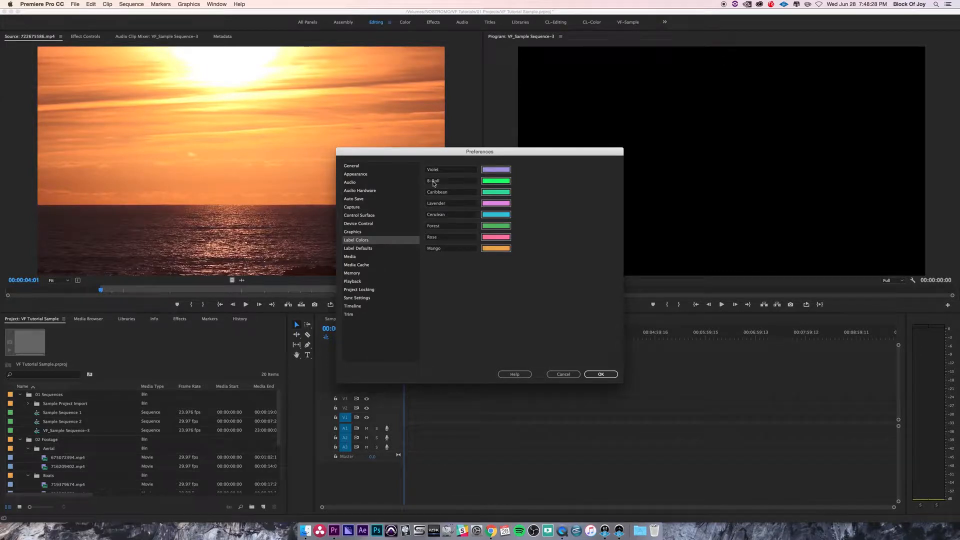
pyautogui.click(595, 375)
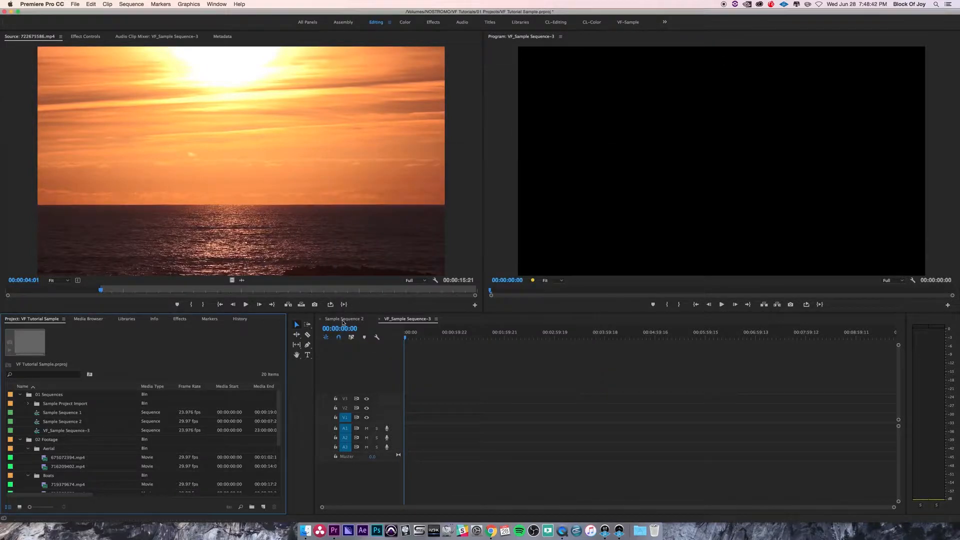
# Open Sample Sequence 2 and view the label choices for the 675072394.mp4 clip in the timeline.
pyautogui.click(343, 320)
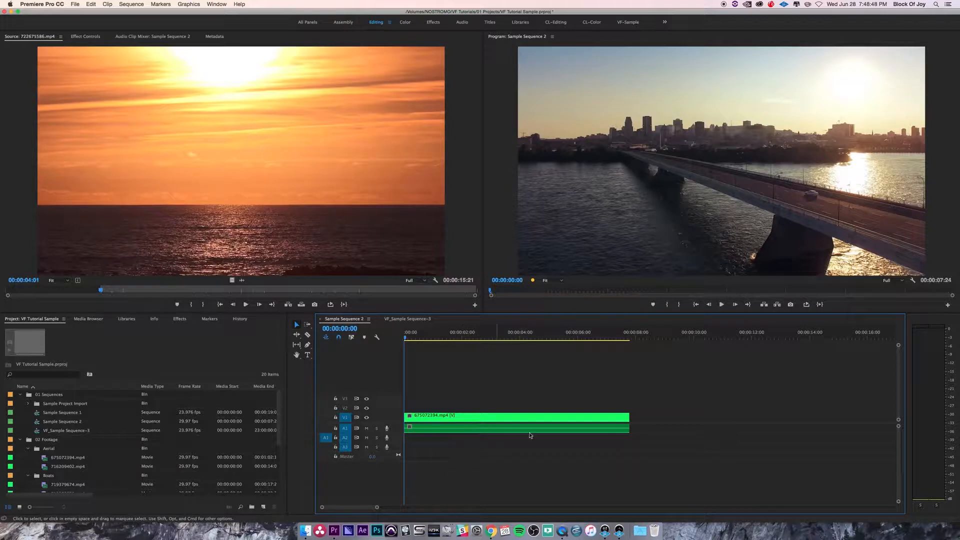
pyautogui.rightClick(469, 418)
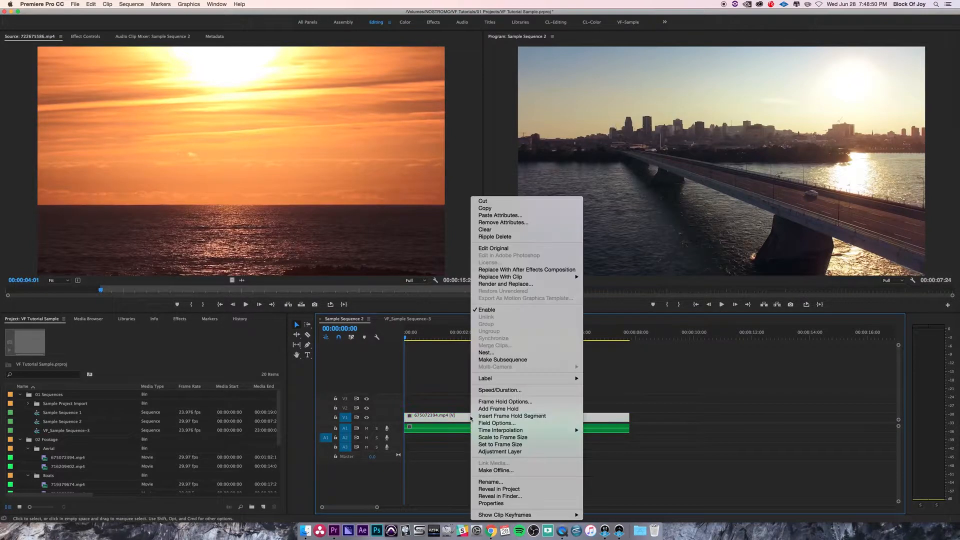
pyautogui.moveTo(498, 381)
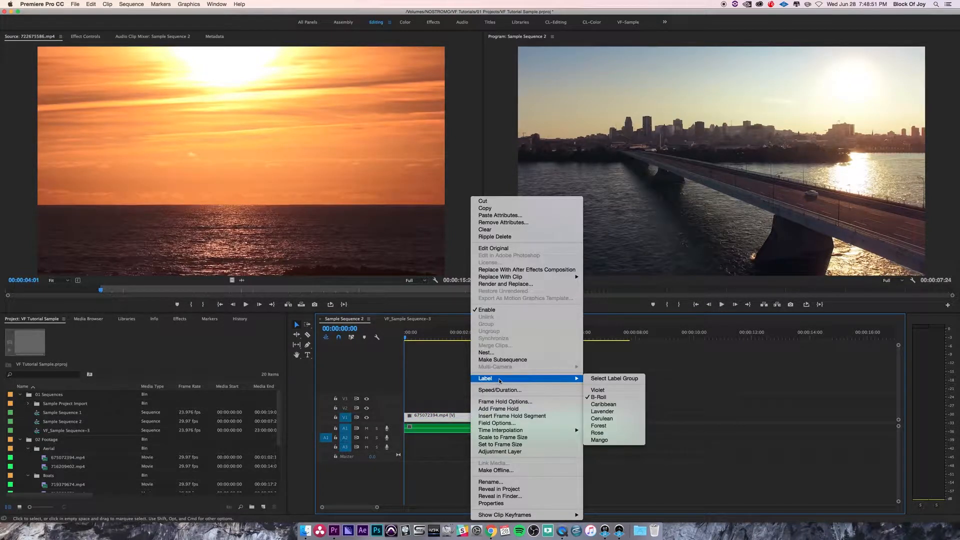
pyautogui.click(602, 410)
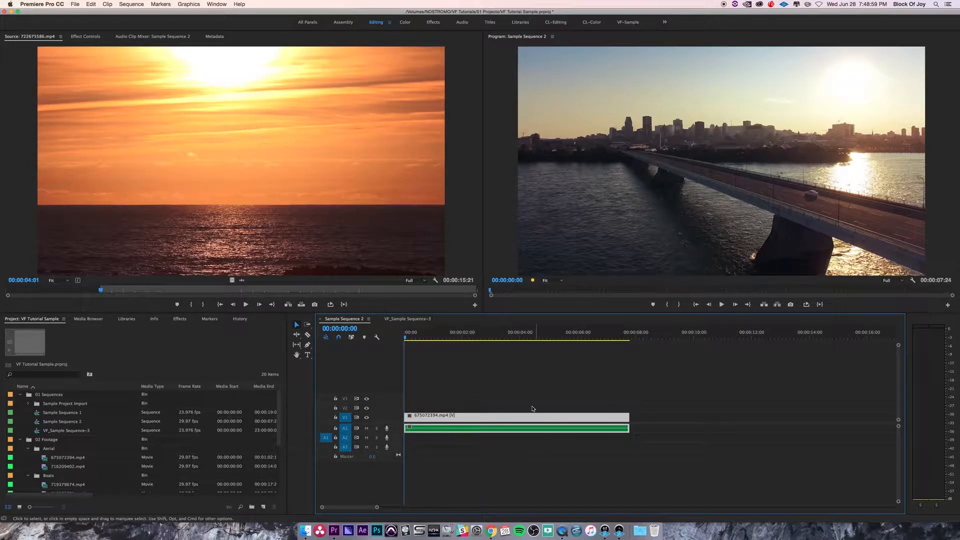
# Try the Violet label on the 675072394.mp4 timeline clip and return it to the B-Roll label.
pyautogui.rightClick(511, 419)
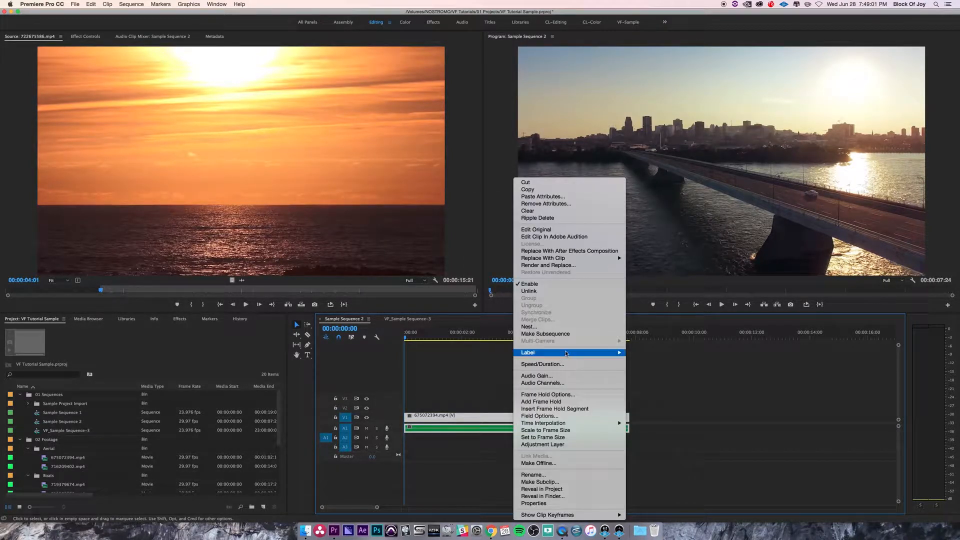
pyautogui.moveTo(588, 354)
pyautogui.click(479, 406)
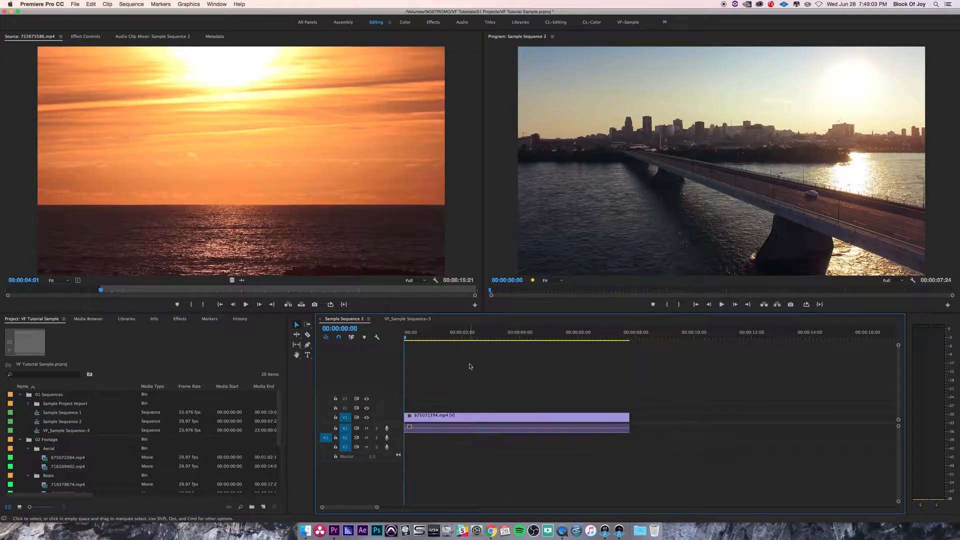
pyautogui.click(467, 414)
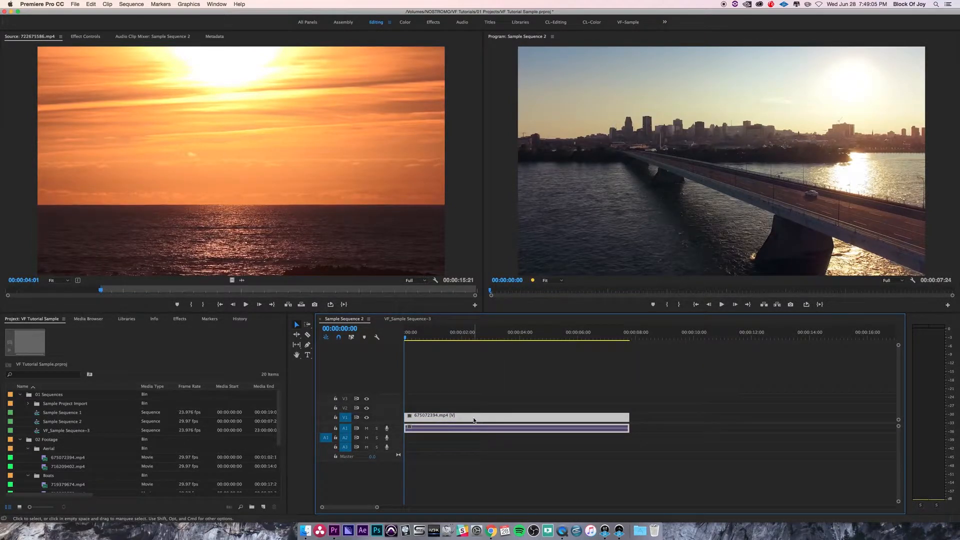
pyautogui.rightClick(473, 419)
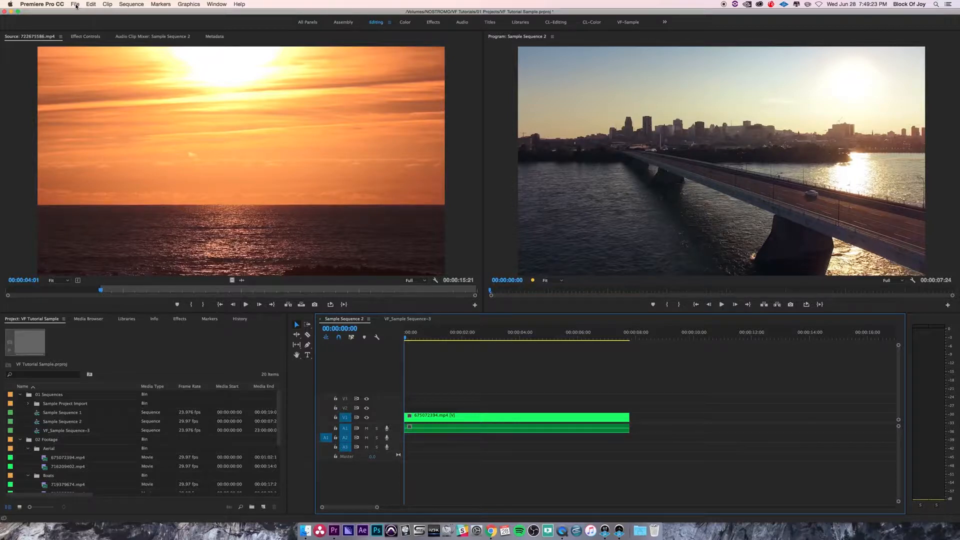
# Reopen the Label Colors preferences and rename the Violet label to City Shots.
pyautogui.click(75, 5)
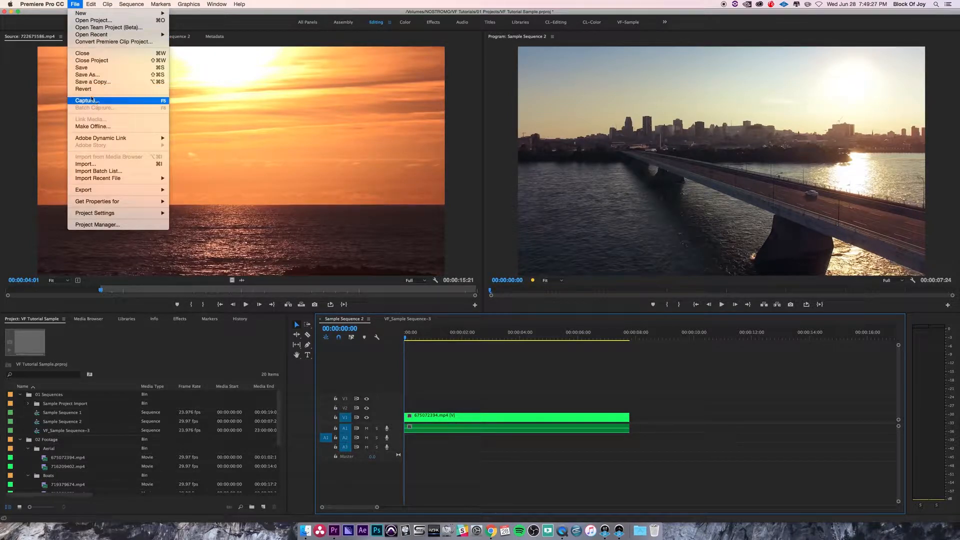
pyautogui.moveTo(42, 4)
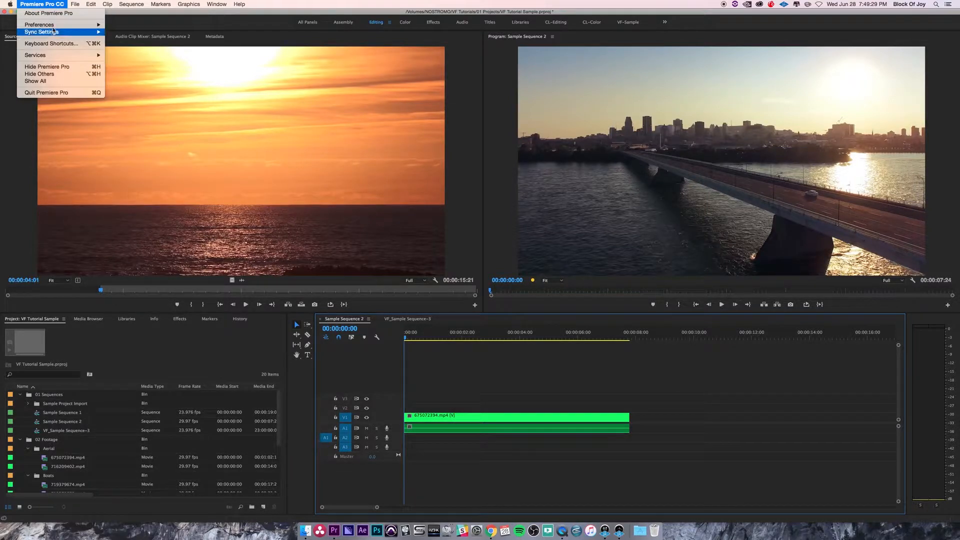
pyautogui.moveTo(58, 25)
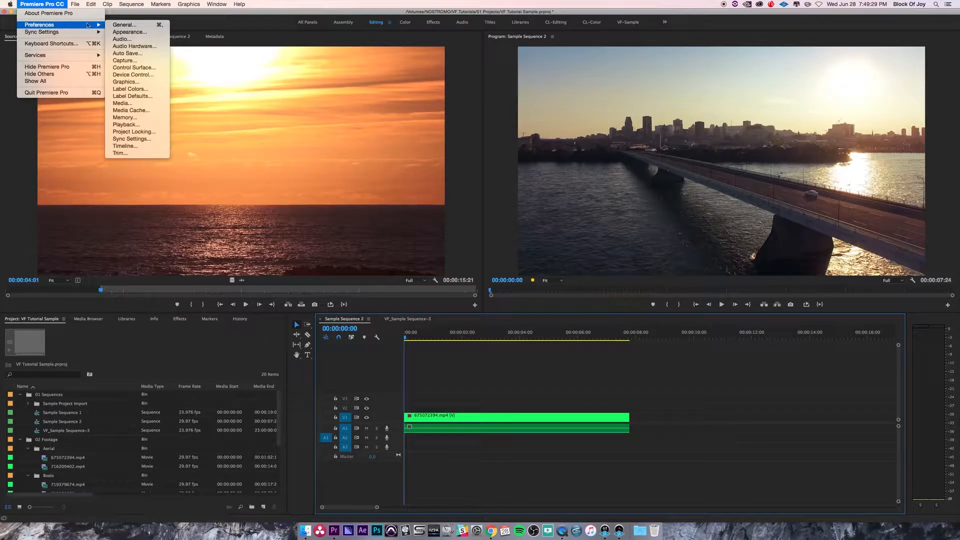
pyautogui.click(131, 89)
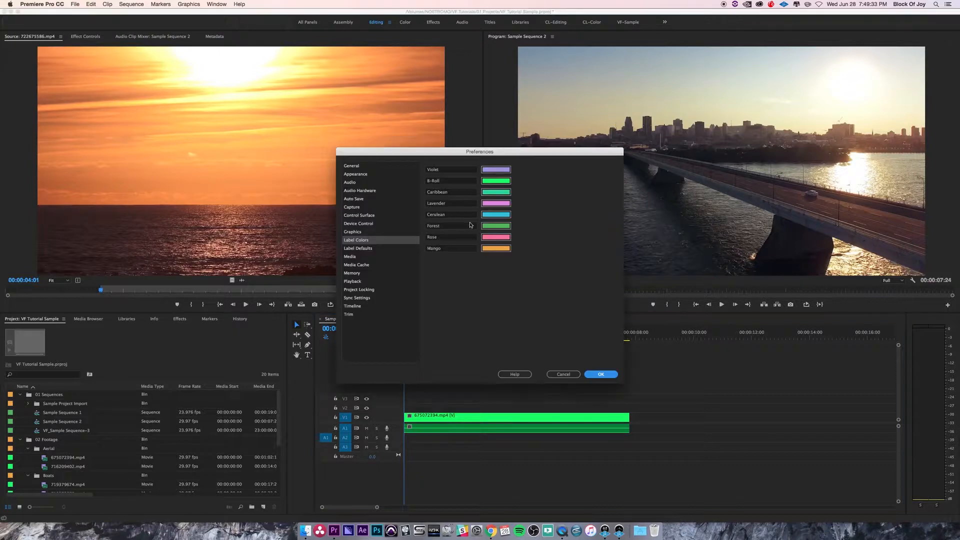
pyautogui.doubleClick(442, 172)
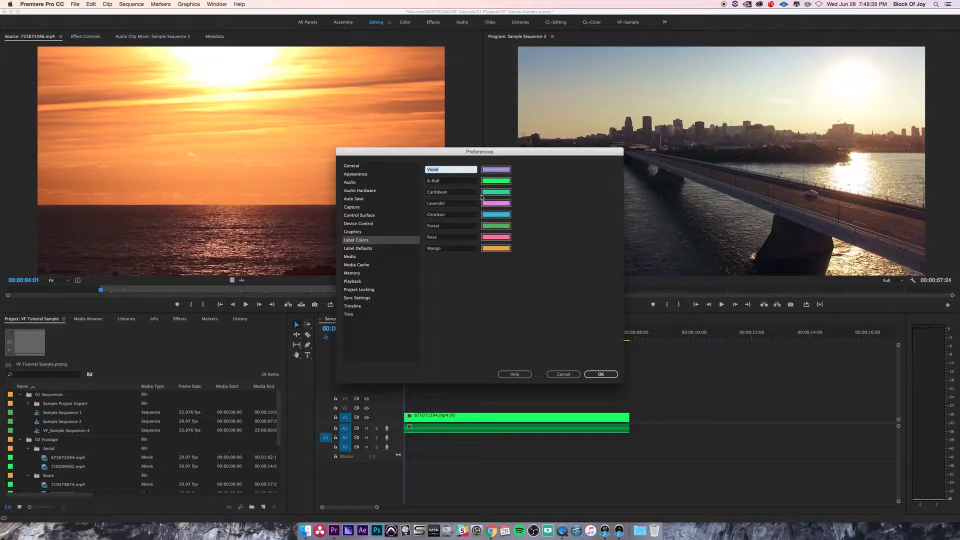
pyautogui.write('F')
pyautogui.write('ity Shots')
# Change the City Shots label color to red and apply the preferences.
pyautogui.click(489, 171)
pyautogui.moveTo(499, 217)
pyautogui.mouseDown()
pyautogui.moveTo(499, 205)
pyautogui.moveTo(498, 223)
pyautogui.mouseUp()
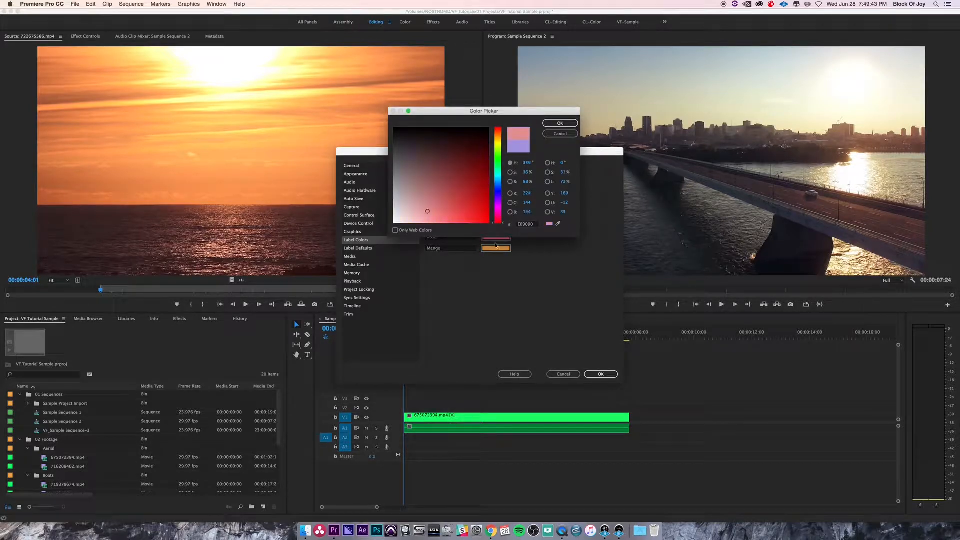
pyautogui.click(560, 123)
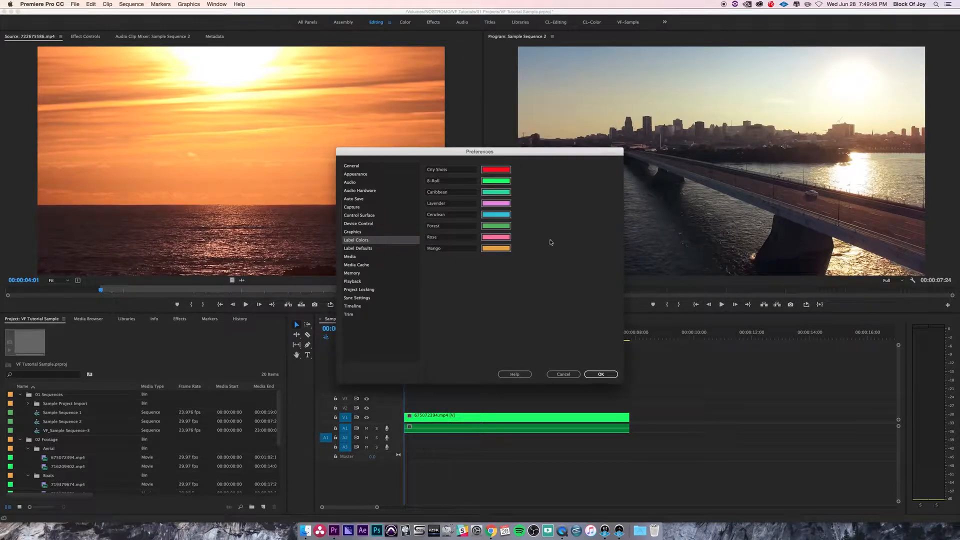
pyautogui.click(600, 375)
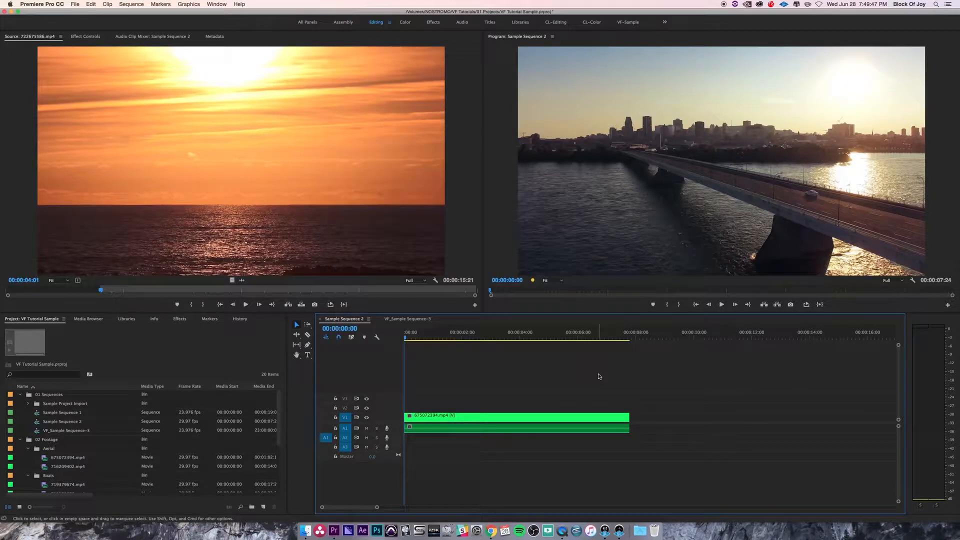
# Check the label choices for the 675072394.mp4 timeline clip and the label colors of the clips in the footage bins.
pyautogui.click(76, 440)
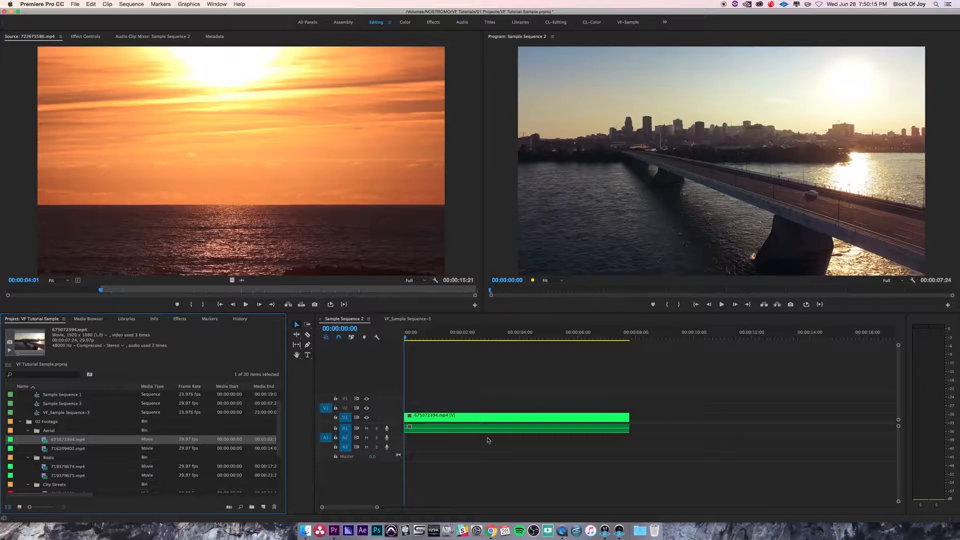
pyautogui.moveTo(474, 393); pyautogui.dragTo(526, 446)
pyautogui.rightClick(493, 421)
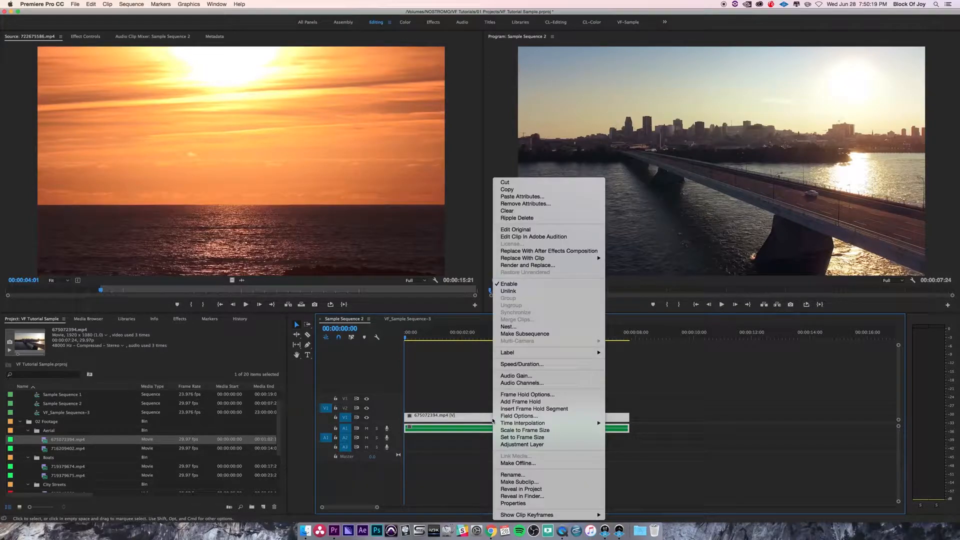
pyautogui.moveTo(522, 353)
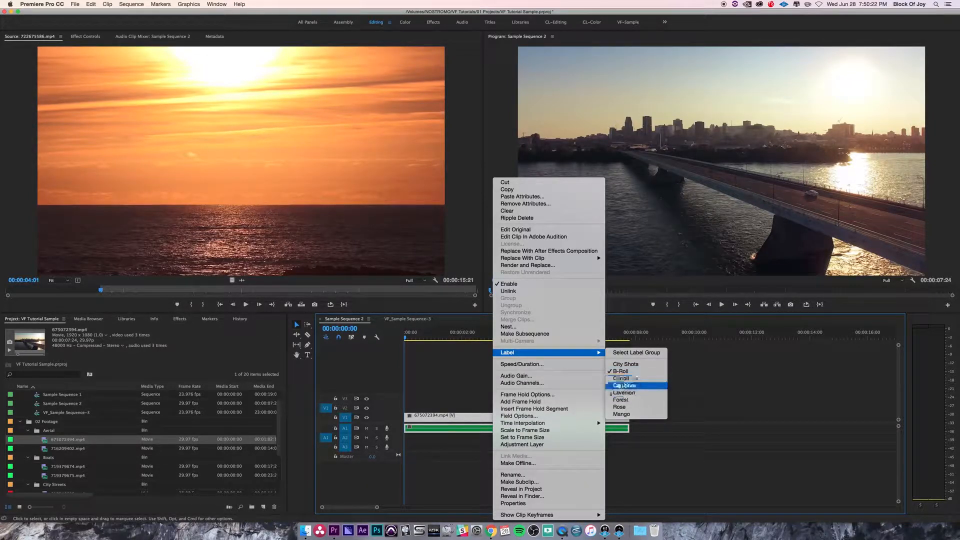
pyautogui.click(621, 379)
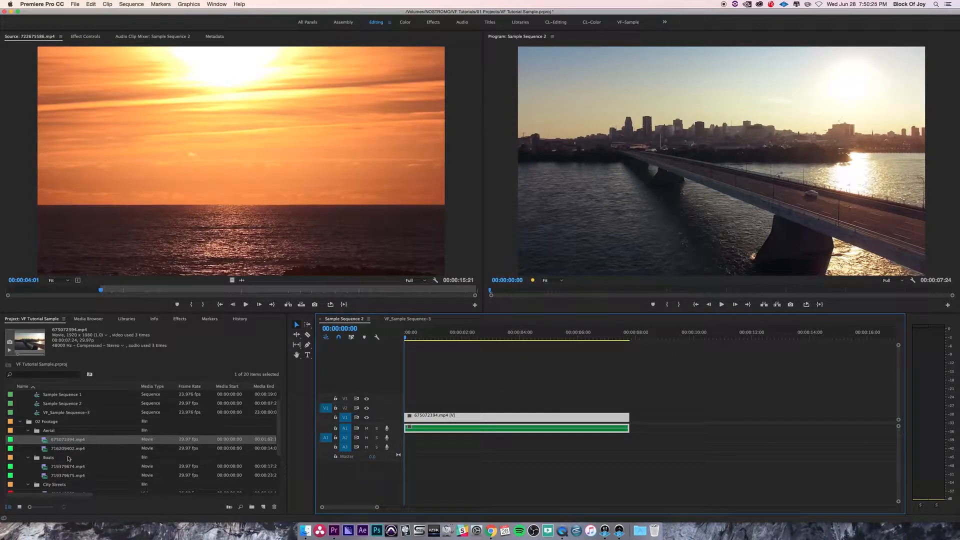
pyautogui.scroll(-3, 68, 458)
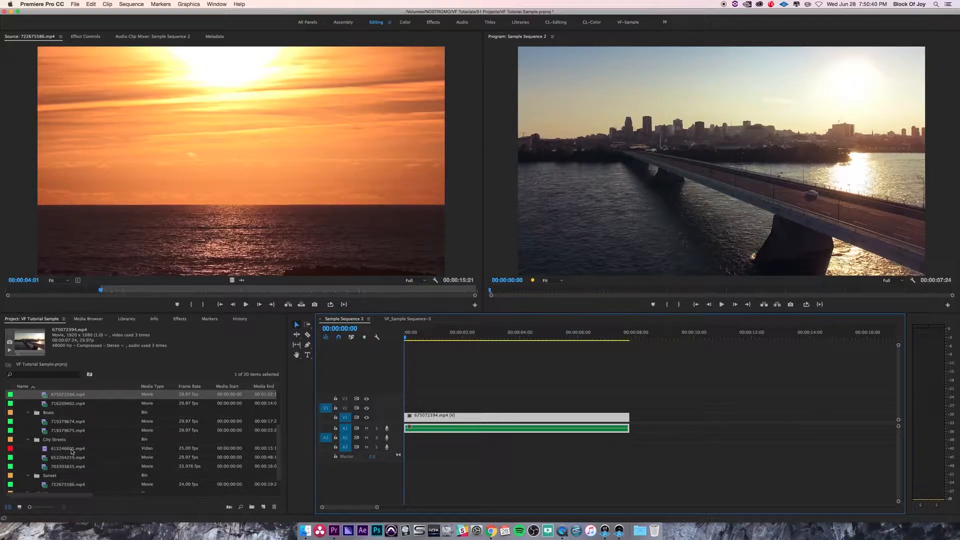
# Assign the City Shots label to all three clips in the City Streets bin.
pyautogui.click(72, 450)
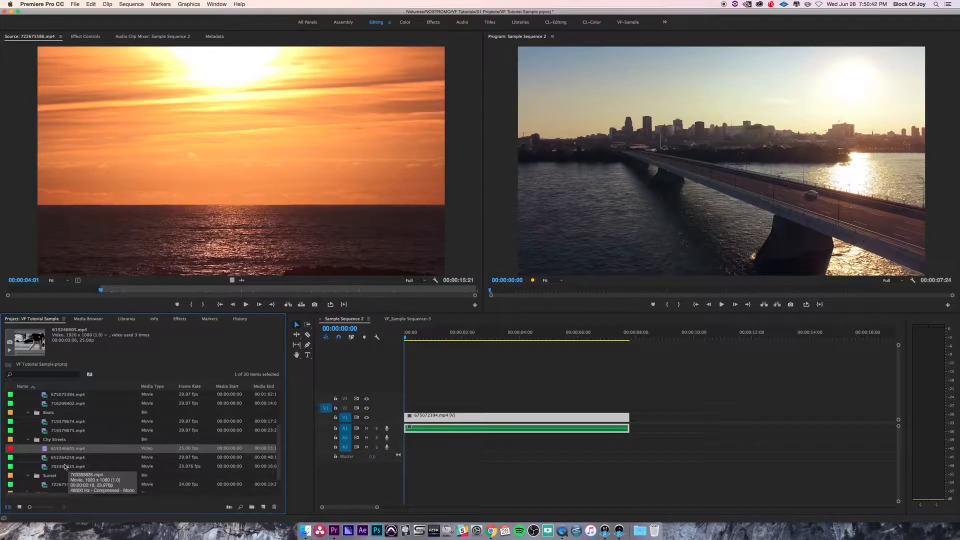
pyautogui.keyDown('shift'); pyautogui.click(68, 466); pyautogui.keyUp('shift')
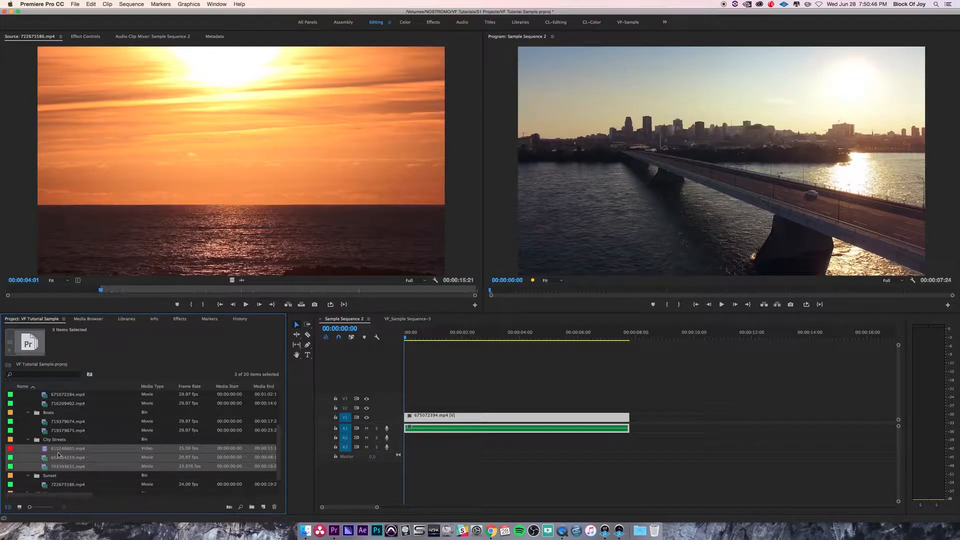
pyautogui.rightClick(58, 454)
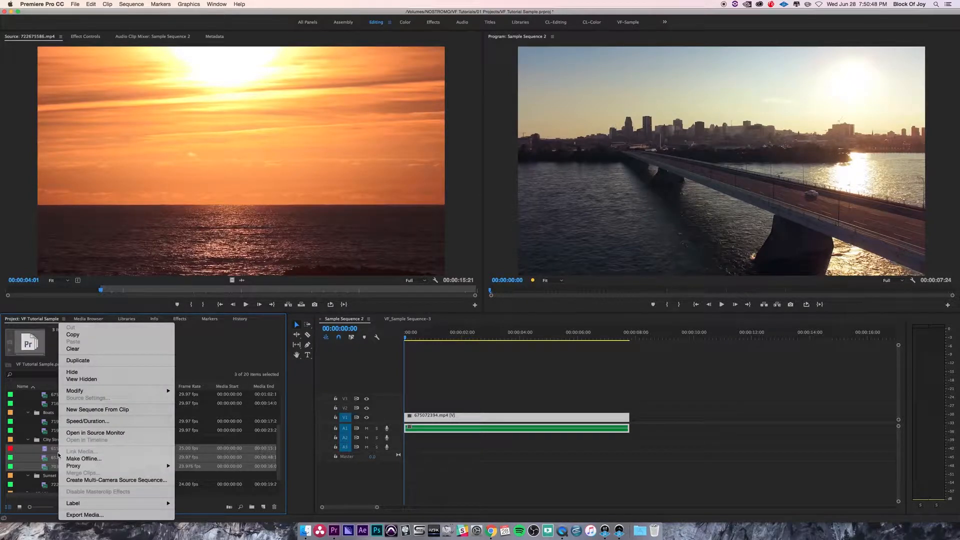
pyautogui.moveTo(100, 504)
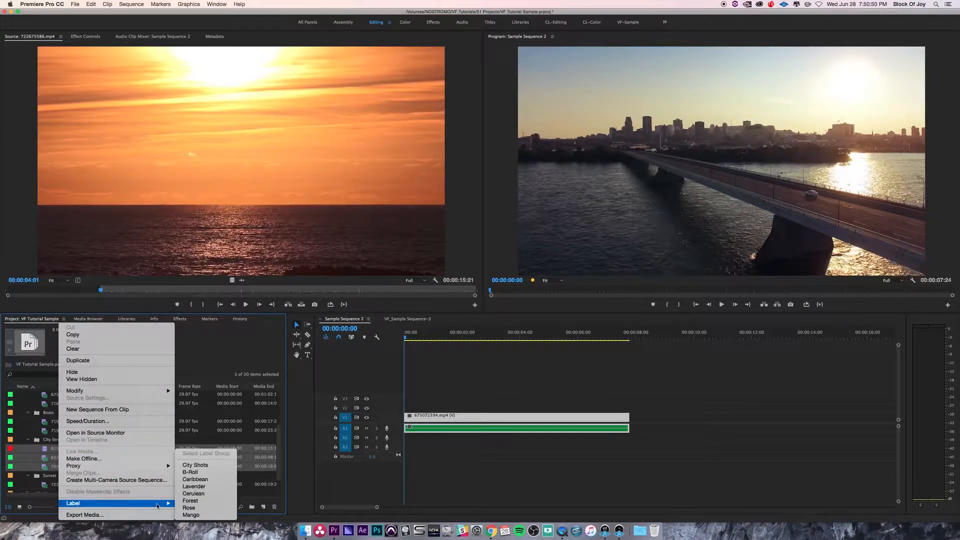
pyautogui.click(206, 466)
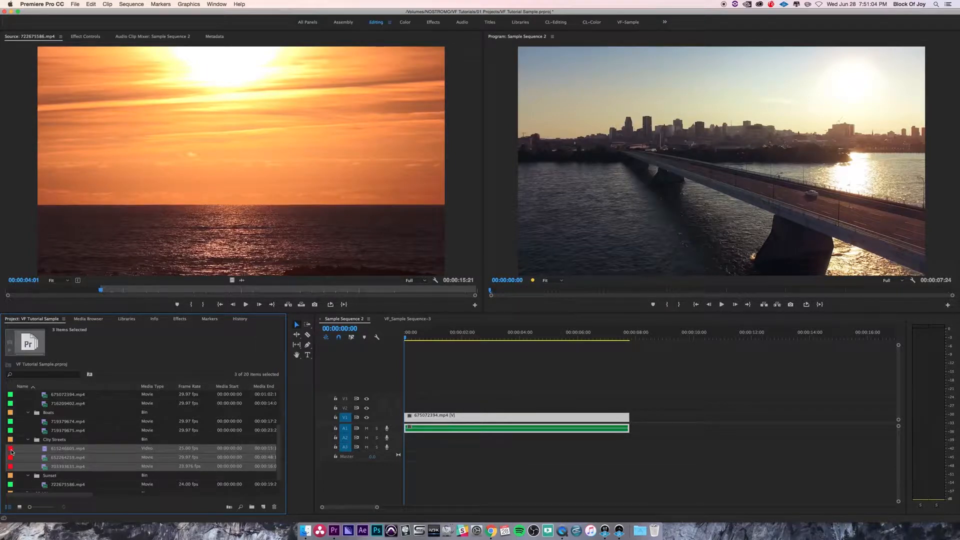
# Add the 652264259.mp4 clip from the City Streets bin to the timeline directly after 675072394.mp4.
pyautogui.click(45, 458)
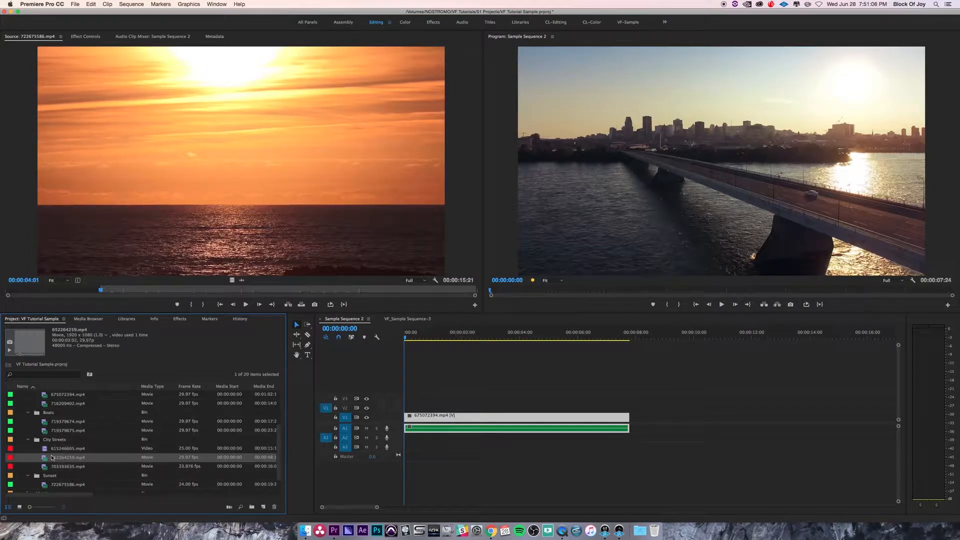
pyautogui.click(45, 449)
pyautogui.click(45, 468)
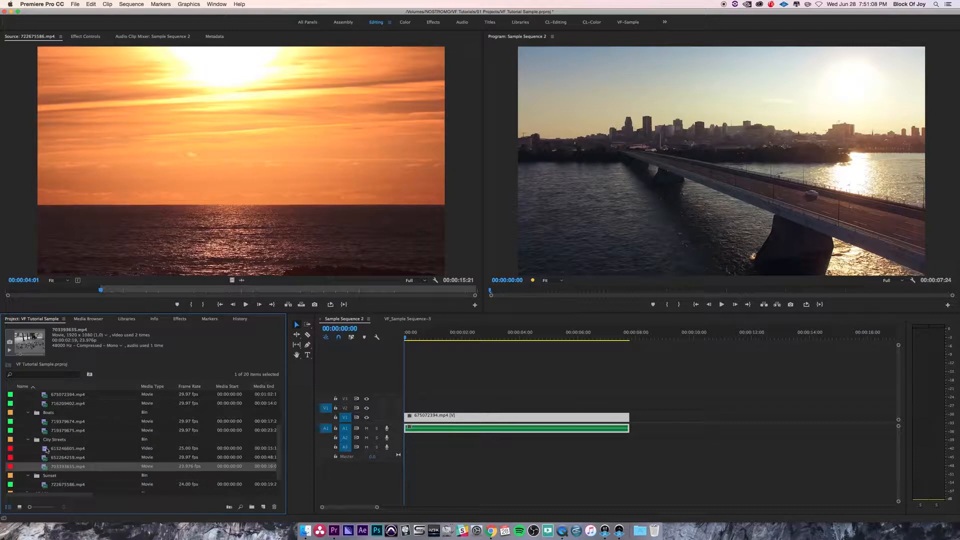
pyautogui.click(45, 449)
pyautogui.click(46, 467)
pyautogui.click(46, 461)
pyautogui.moveTo(43, 455); pyautogui.dragTo(636, 428)
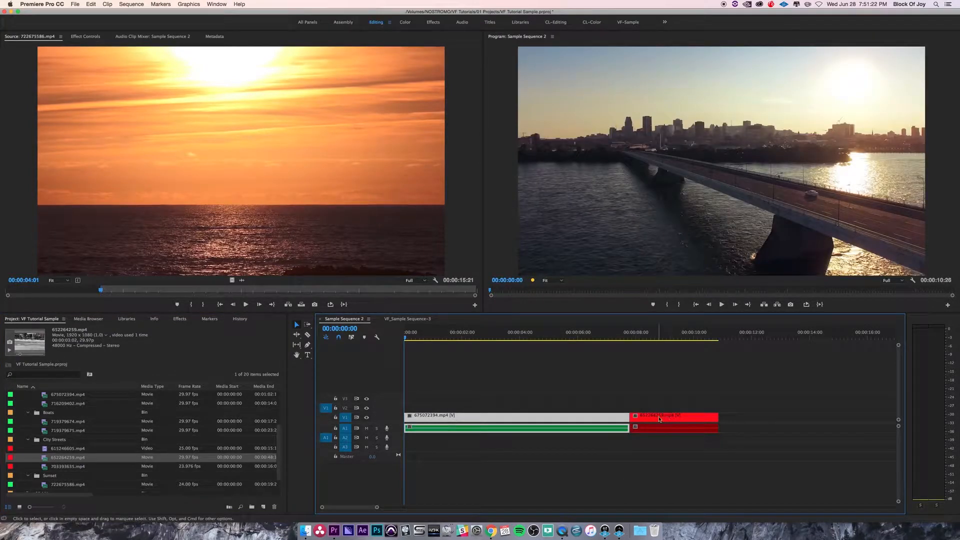
# Deselect the timeline clips and move the playhead over the 652264259.mp4 clip to 00:00:09:06.
pyautogui.click(660, 397)
pyautogui.click(656, 334)
pyautogui.moveTo(657, 334)
pyautogui.mouseDown()
pyautogui.moveTo(696, 335)
pyautogui.moveTo(671, 341)
pyautogui.mouseUp()
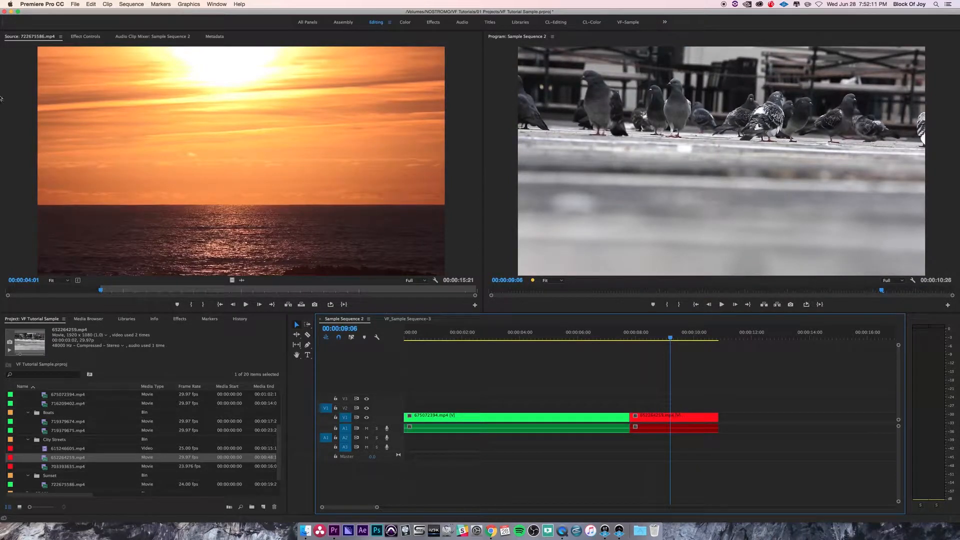
# Set Timeline Playback Auto-Scrolling to No Scroll in the Timeline preferences and apply it.
pyautogui.click(42, 4)
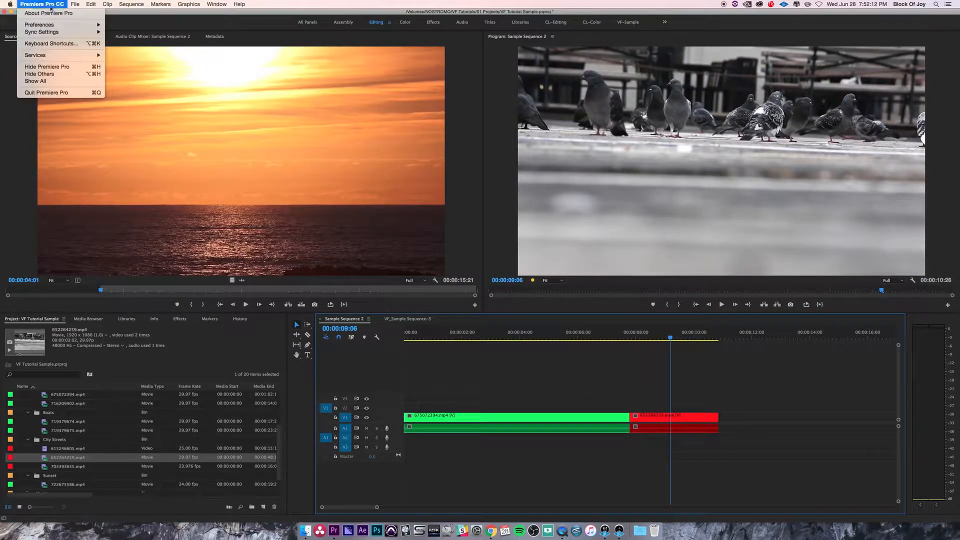
pyautogui.moveTo(60, 24)
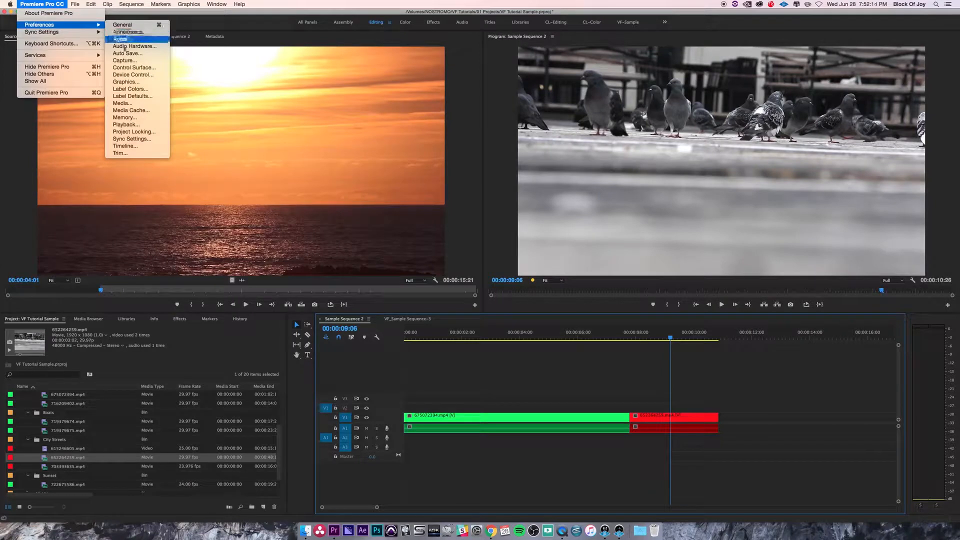
pyautogui.click(136, 146)
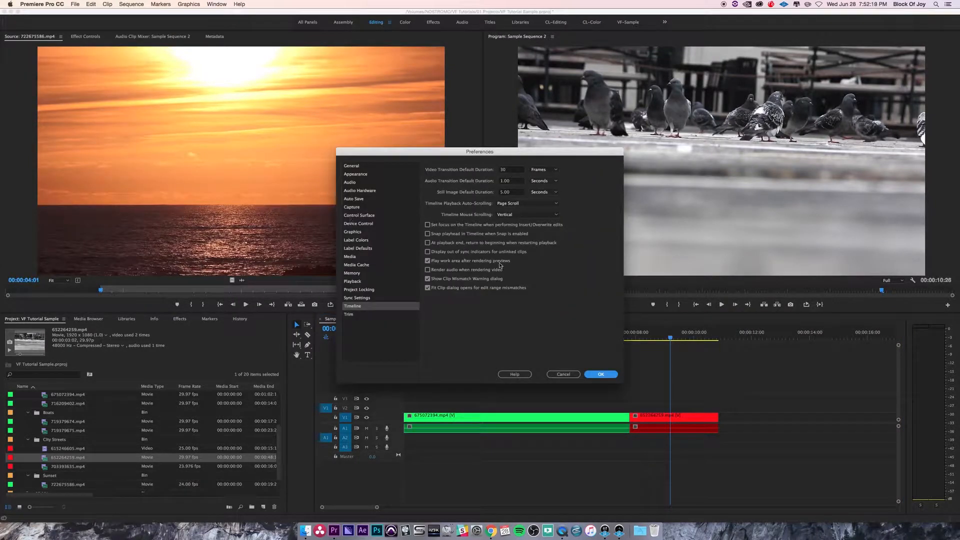
pyautogui.click(527, 204)
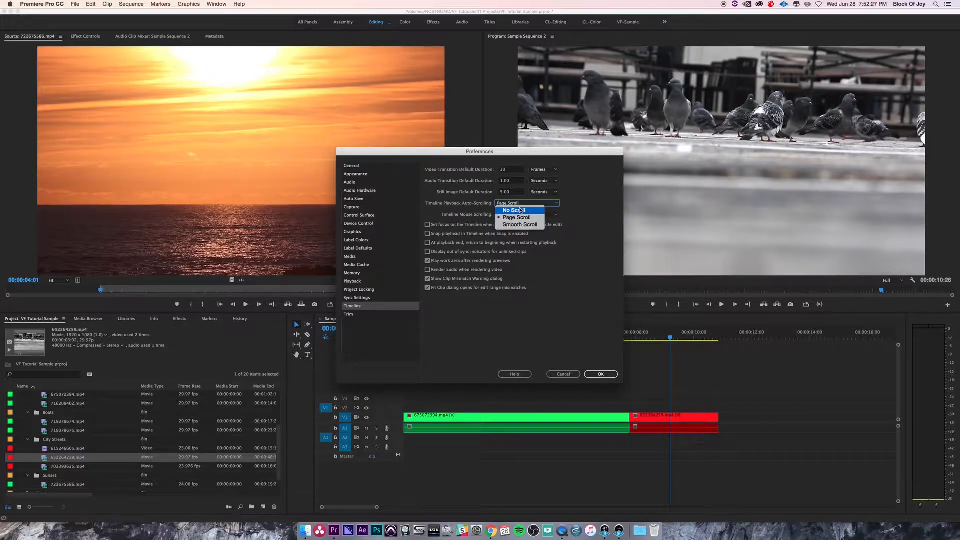
pyautogui.click(520, 211)
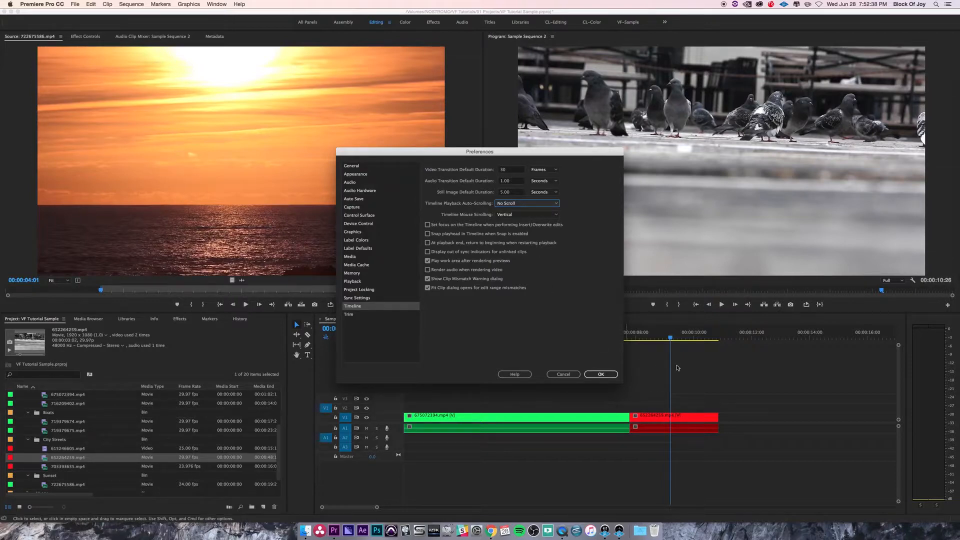
pyautogui.click(602, 374)
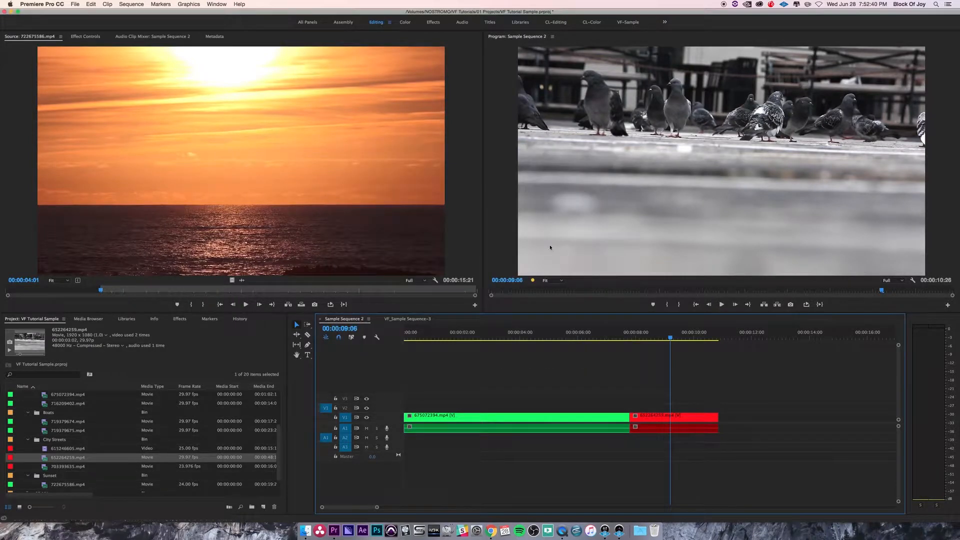
# Zoom in on the timeline and play the sequence from the start to examine the No Scroll playback behavior.
pyautogui.click(426, 336)
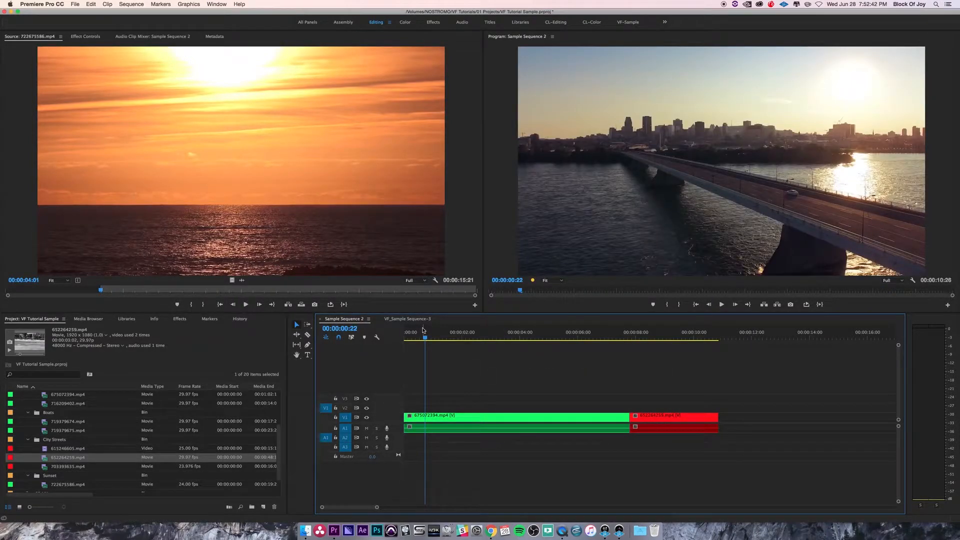
pyautogui.press('=')
pyautogui.press('=')
pyautogui.press('=')
pyautogui.press('=')
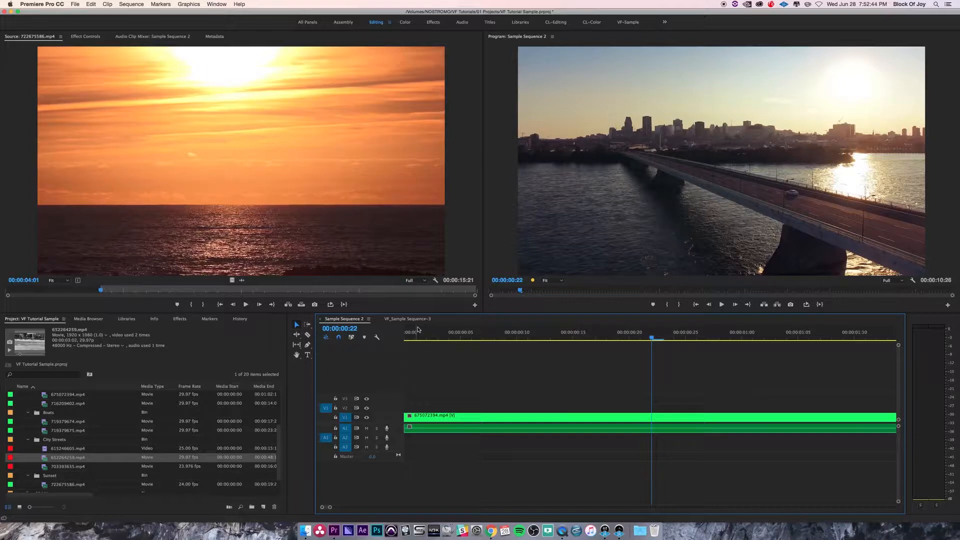
pyautogui.press('Home')
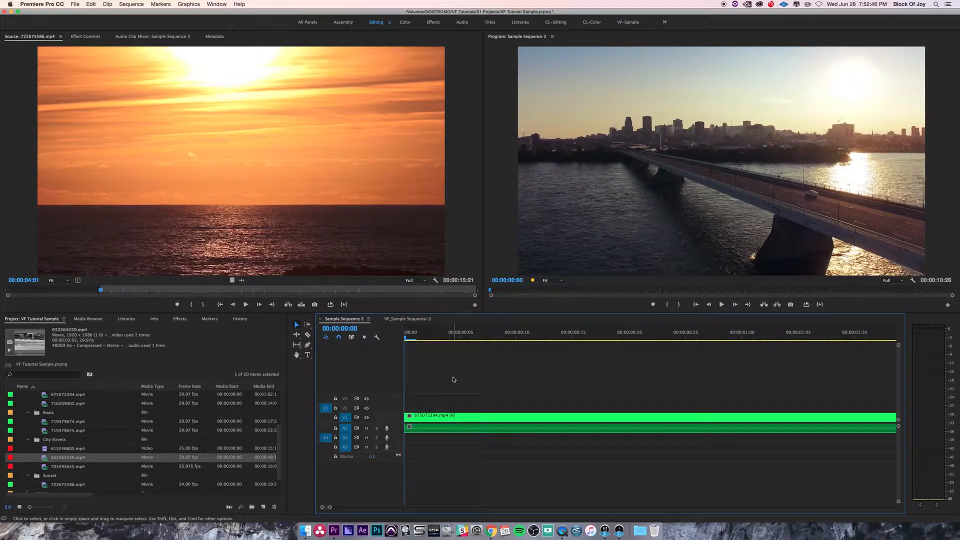
pyautogui.press('space')
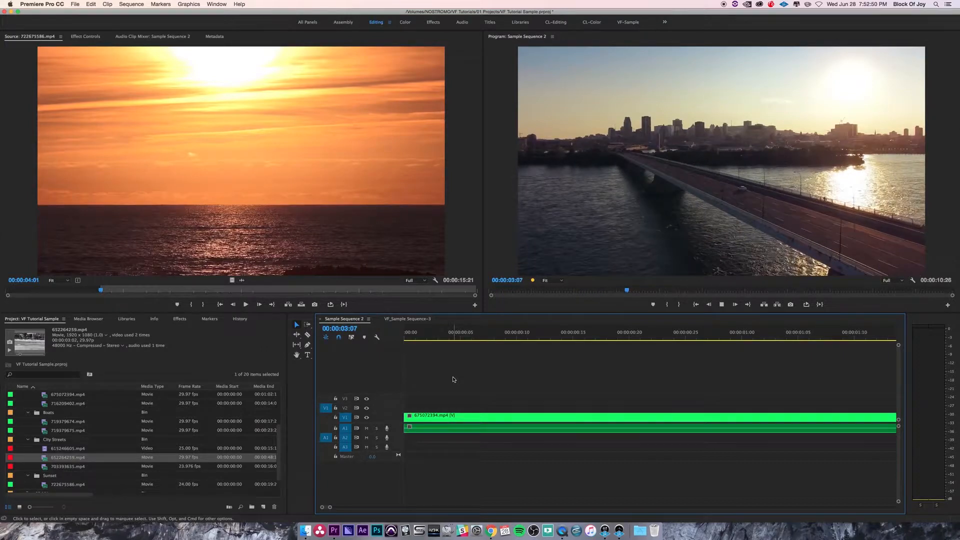
pyautogui.press('space')
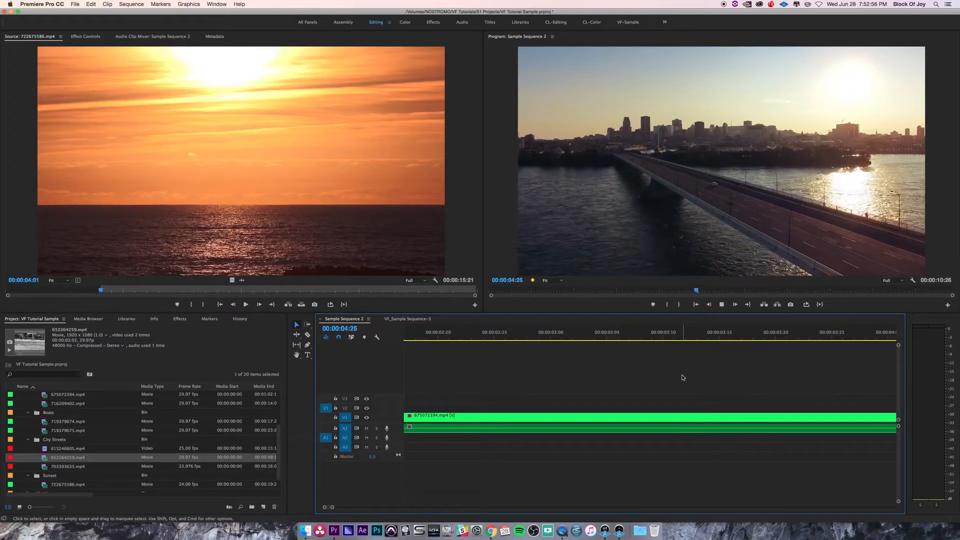
pyautogui.press('space')
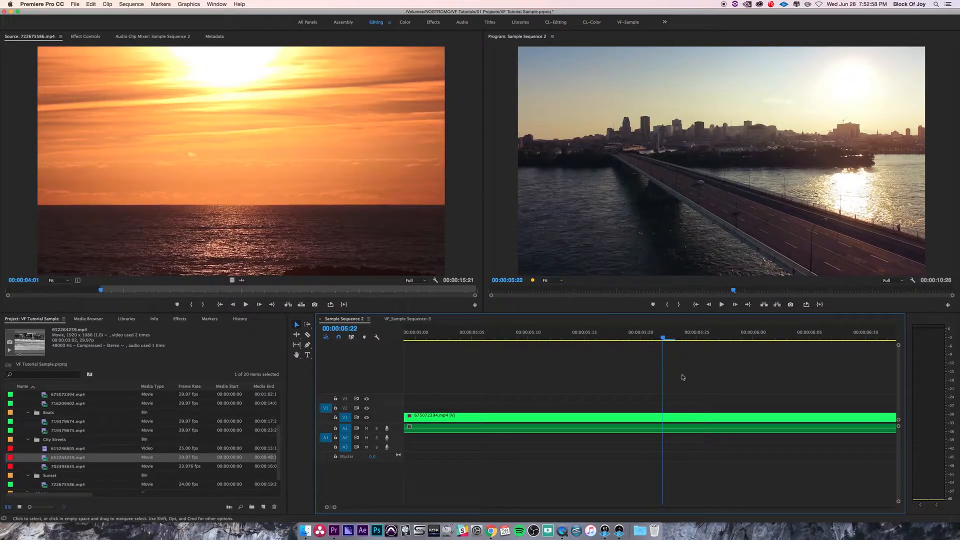
# Reopen the Timeline preferences, set Timeline Playback Auto-Scrolling to Page Scroll and apply it.
pyautogui.click(42, 4)
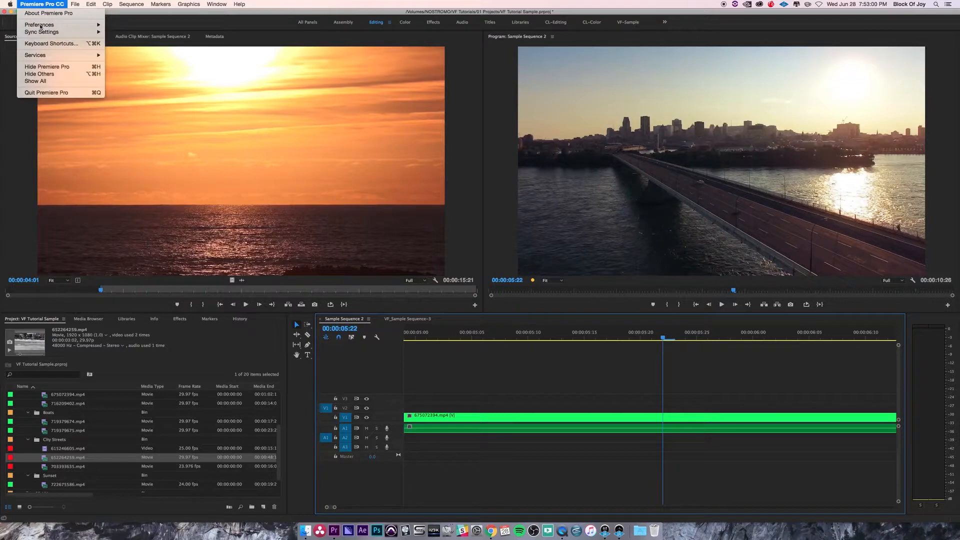
pyautogui.moveTo(47, 25)
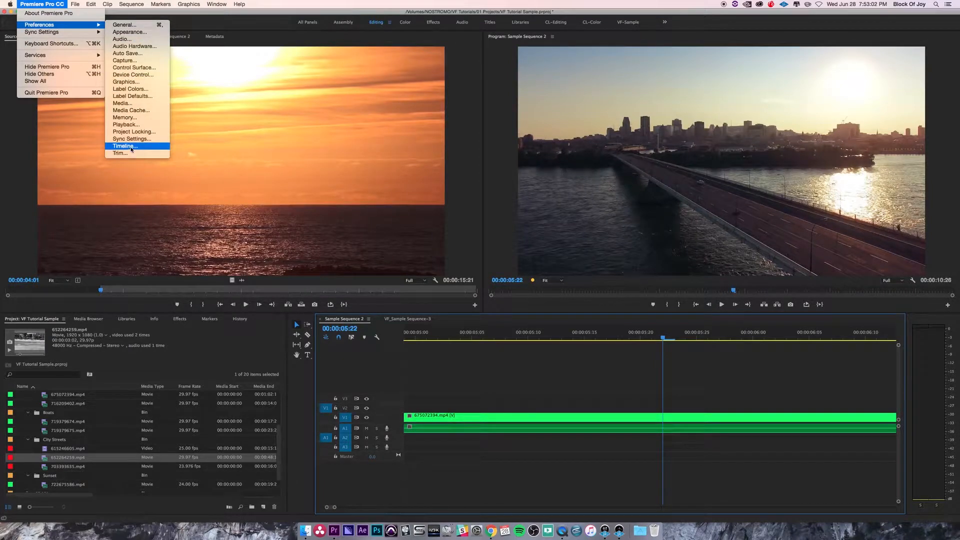
pyautogui.click(125, 146)
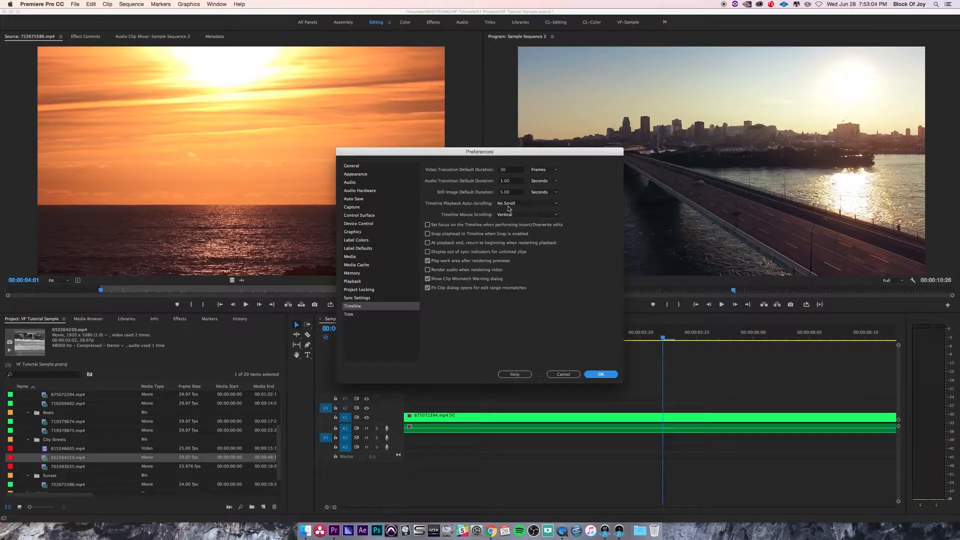
pyautogui.click(510, 204)
pyautogui.click(516, 218)
pyautogui.click(600, 375)
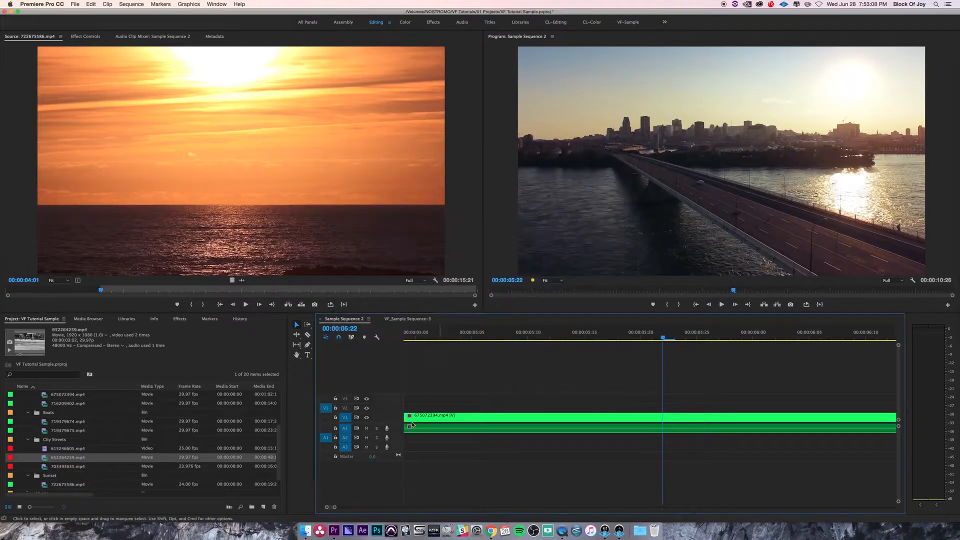
# Play the sequence from the start to examine how the timeline follows the playhead with Page Scroll.
pyautogui.scroll(5, 425, 397)
pyautogui.press('Home')
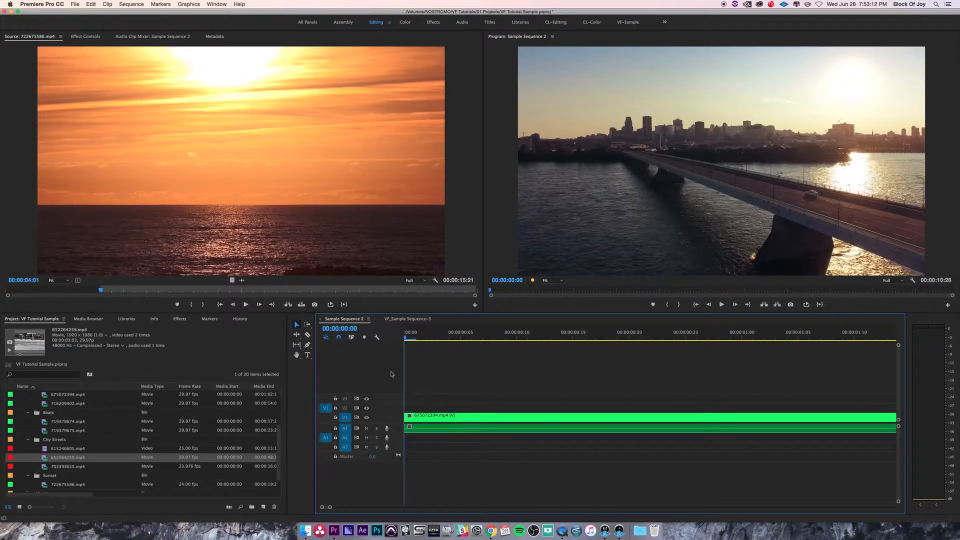
pyautogui.press('space')
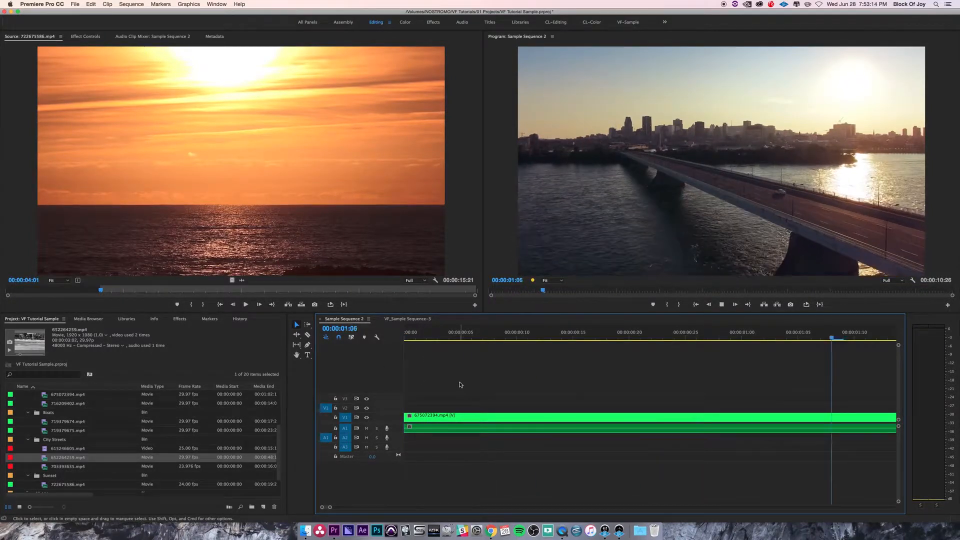
pyautogui.press('space')
pyautogui.press('space')
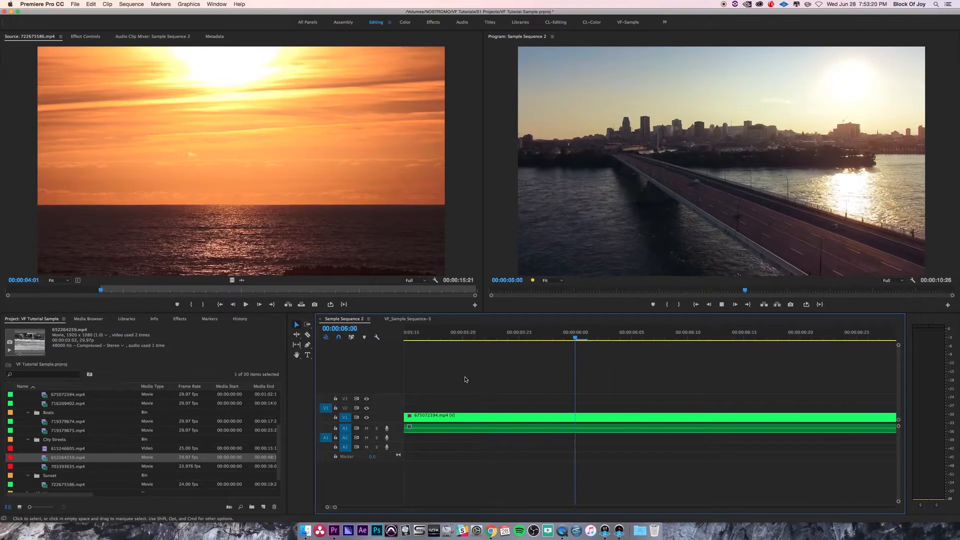
pyautogui.press('space')
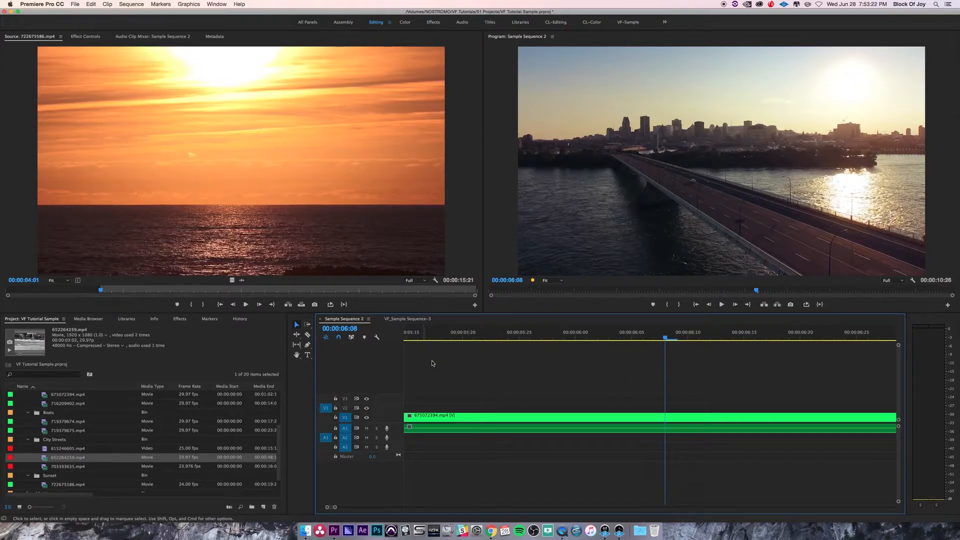
# Return the playhead to the start of the sequence at 00:00:00:00.
pyautogui.hscroll(-1, 485, 391)
pyautogui.hscroll(-5, 486, 392)
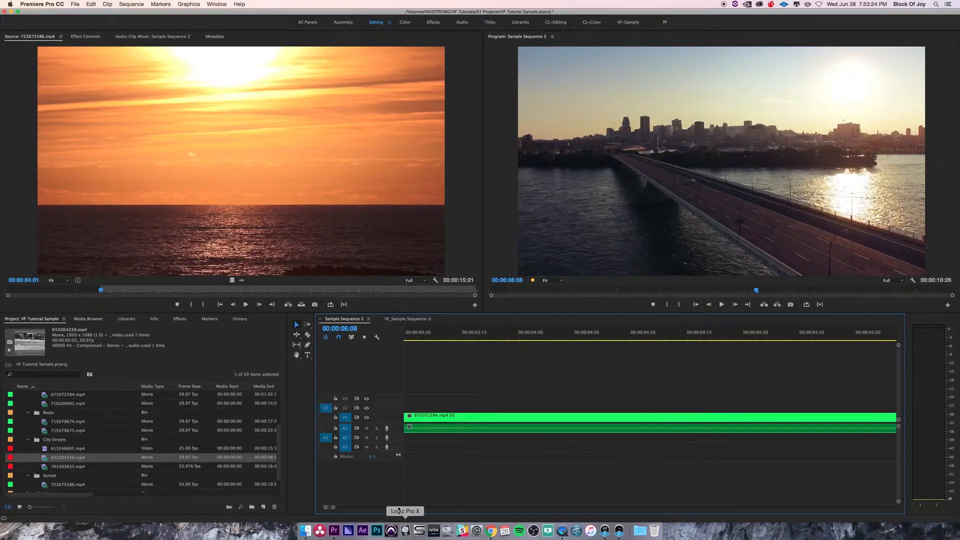
pyautogui.hscroll(-8, 471, 397)
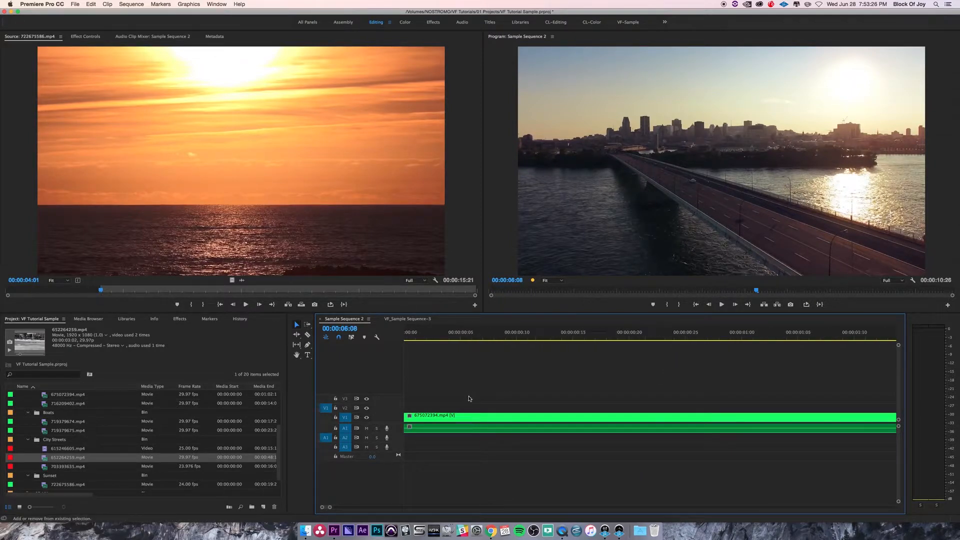
pyautogui.click(415, 335)
pyautogui.click(404, 335)
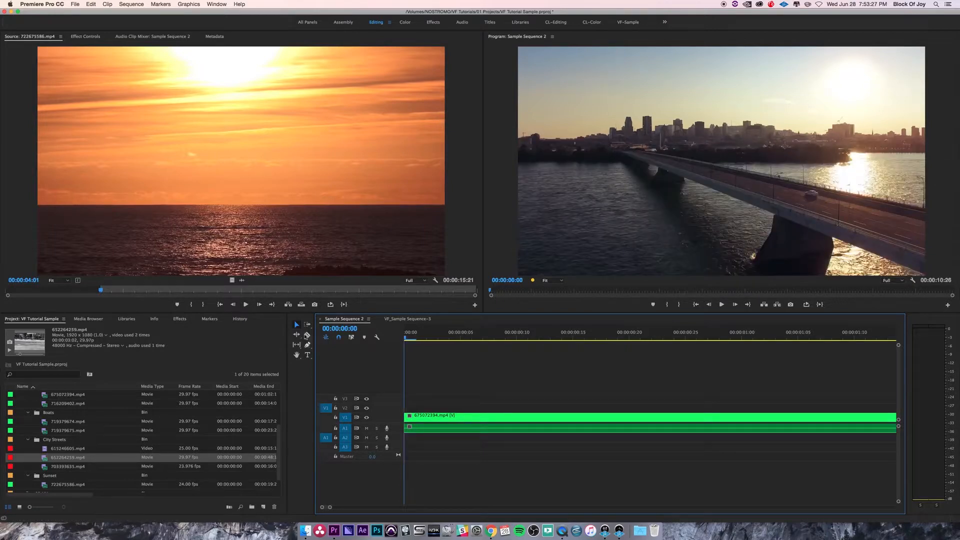
# Reopen the Timeline preferences, set Timeline Playback Auto-Scrolling to Smooth Scroll and apply it.
pyautogui.click(42, 4)
pyautogui.moveTo(57, 25)
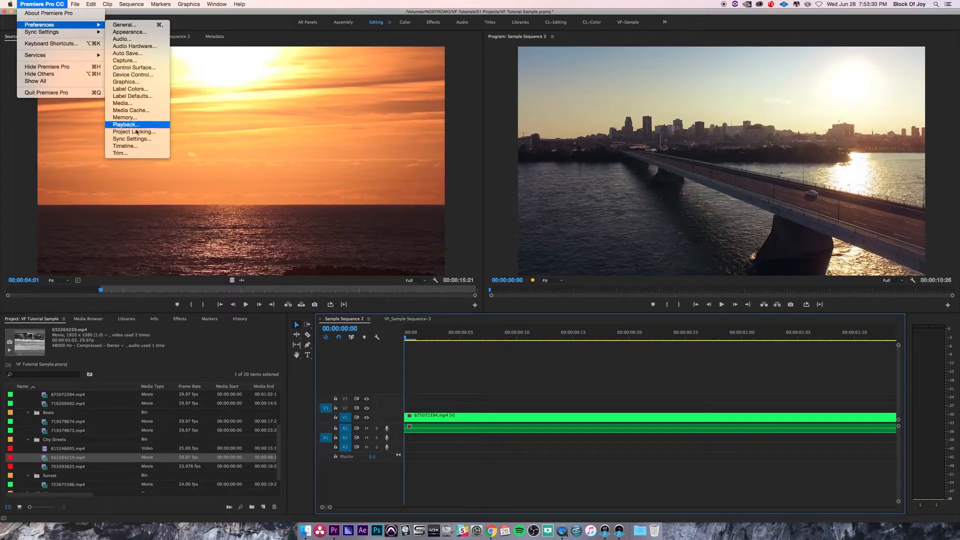
pyautogui.click(134, 146)
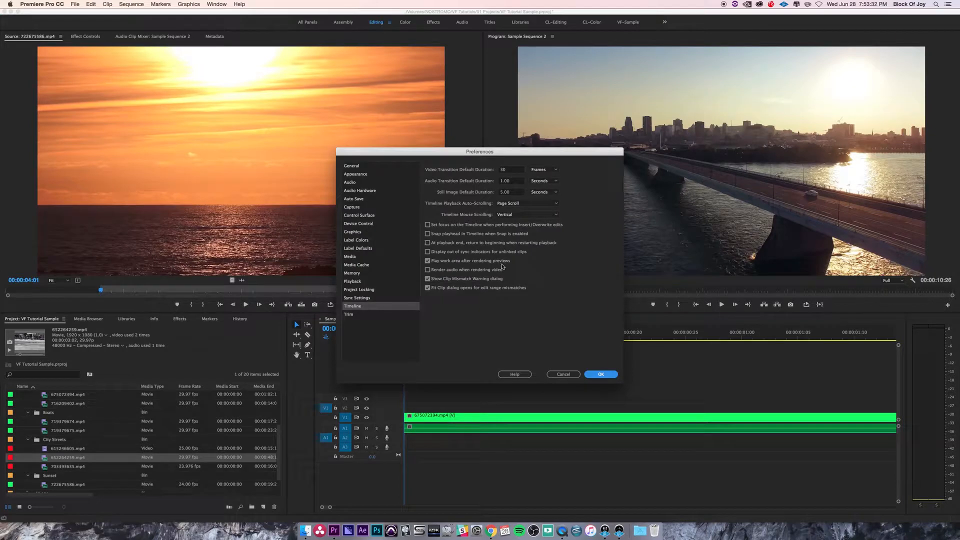
pyautogui.click(515, 204)
pyautogui.click(516, 207)
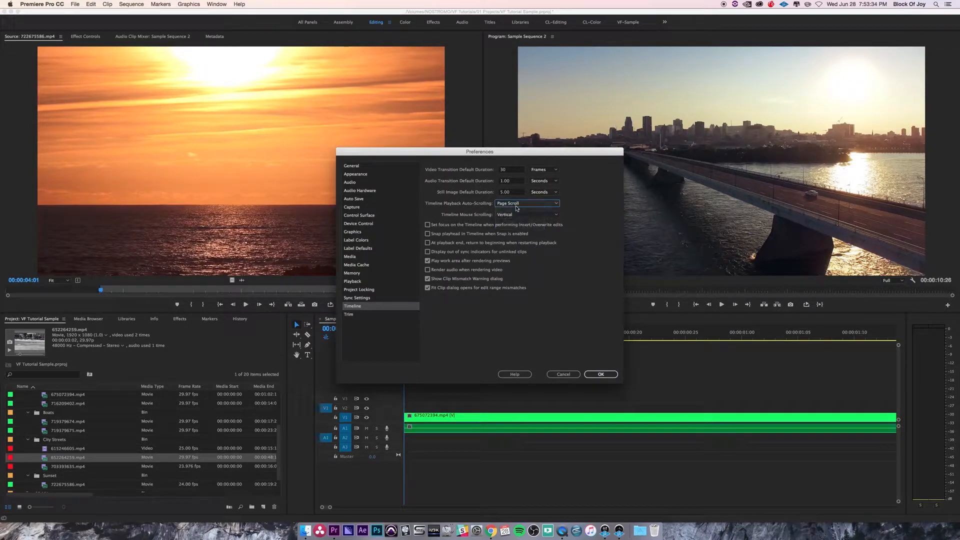
pyautogui.click(517, 208)
pyautogui.click(520, 226)
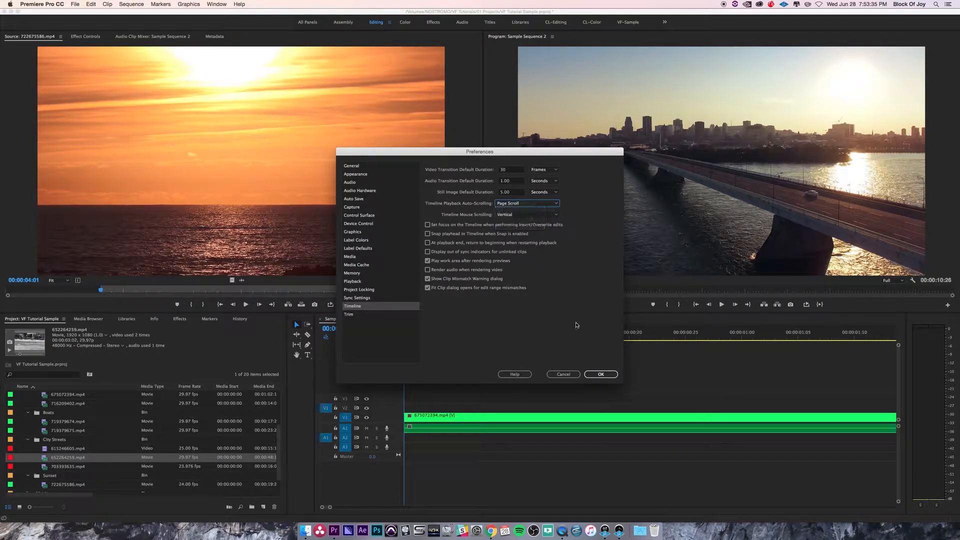
pyautogui.click(599, 375)
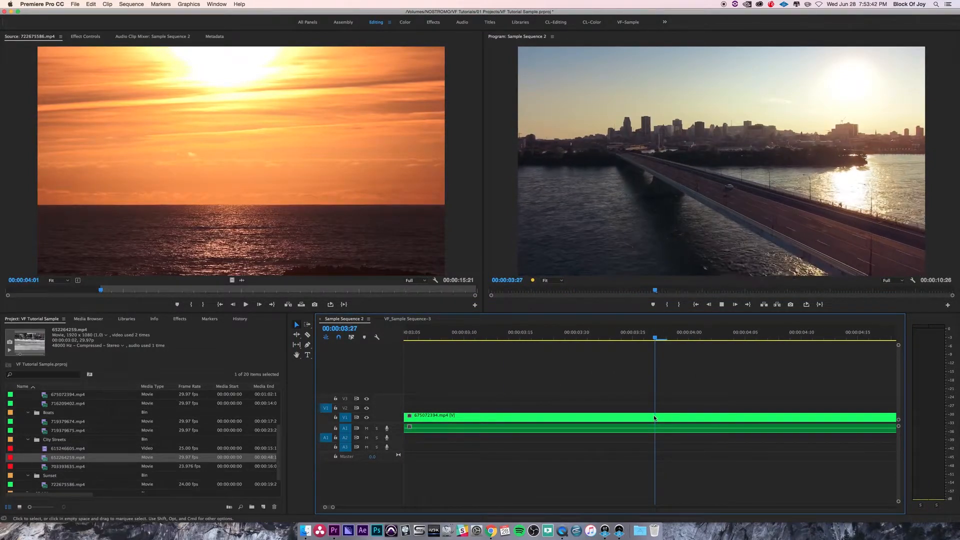
# Play the sequence to examine how the timeline follows the playhead with Smooth Scroll, and stop playback.
pyautogui.press('space')
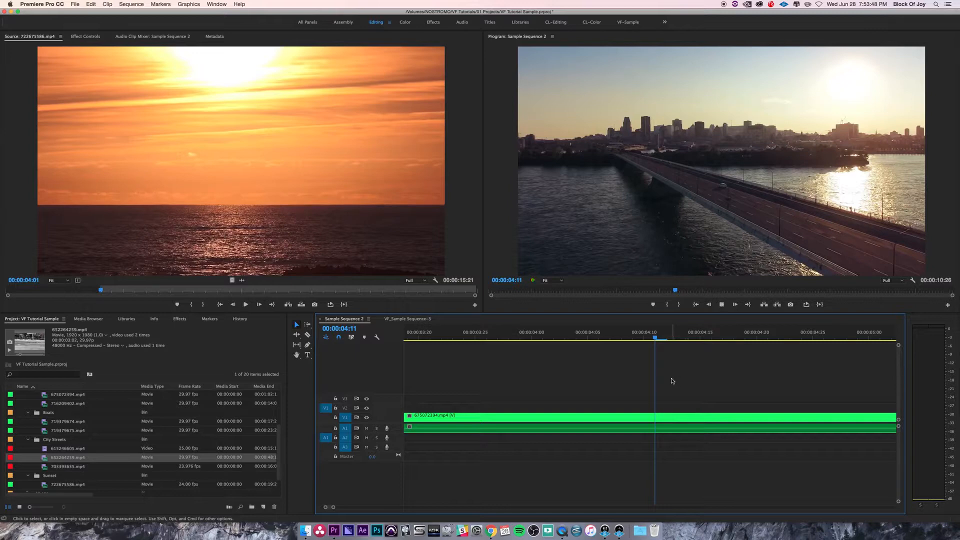
pyautogui.press('space')
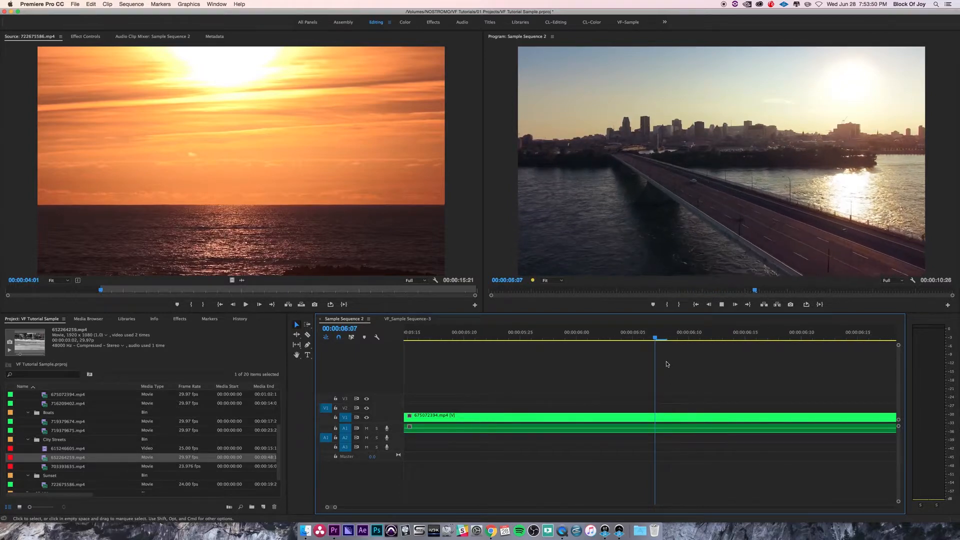
pyautogui.press('space')
pyautogui.click(534, 332)
pyautogui.press('space')
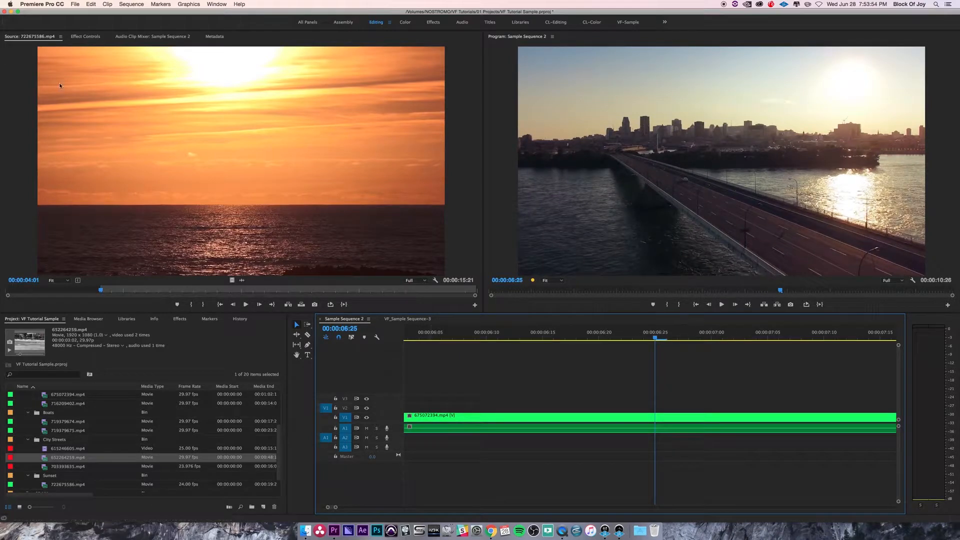
# Set Timeline Playback Auto-Scrolling back to Page Scroll in the Timeline preferences, apply it and briefly play the sequence.
pyautogui.click(30, 5)
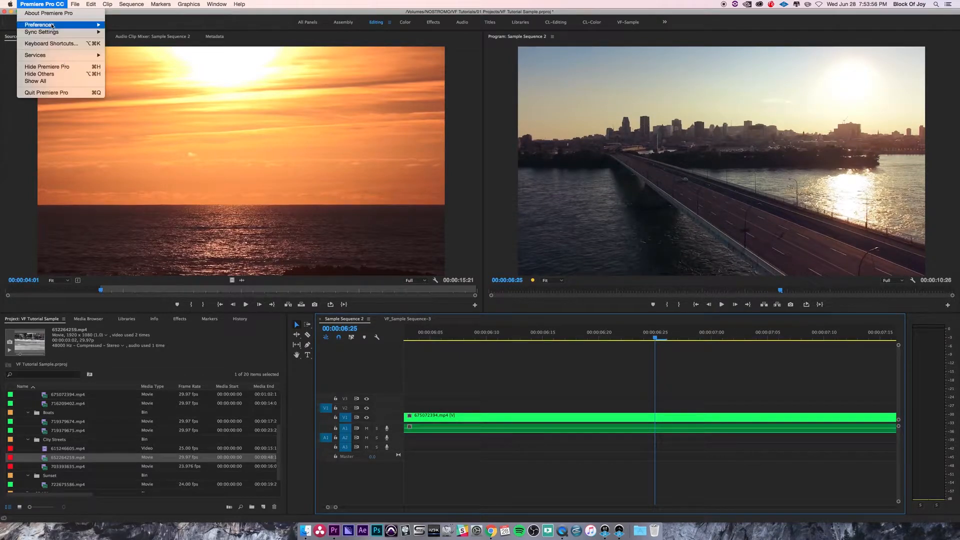
pyautogui.moveTo(53, 26)
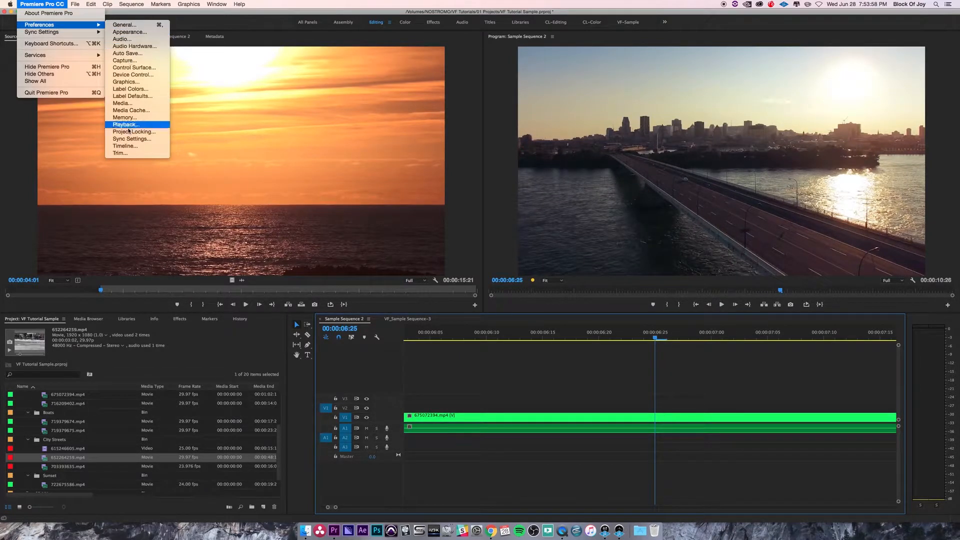
pyautogui.click(126, 146)
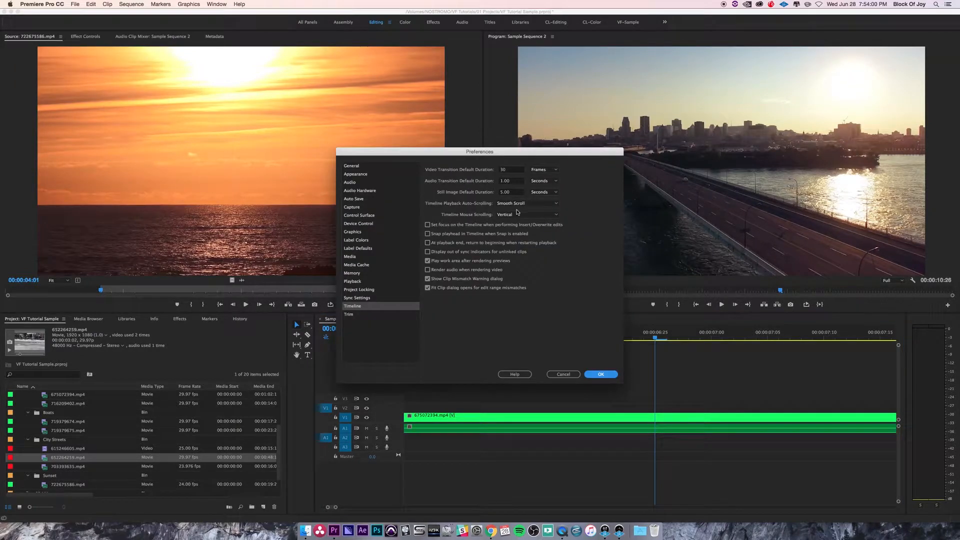
pyautogui.click(520, 204)
pyautogui.click(520, 218)
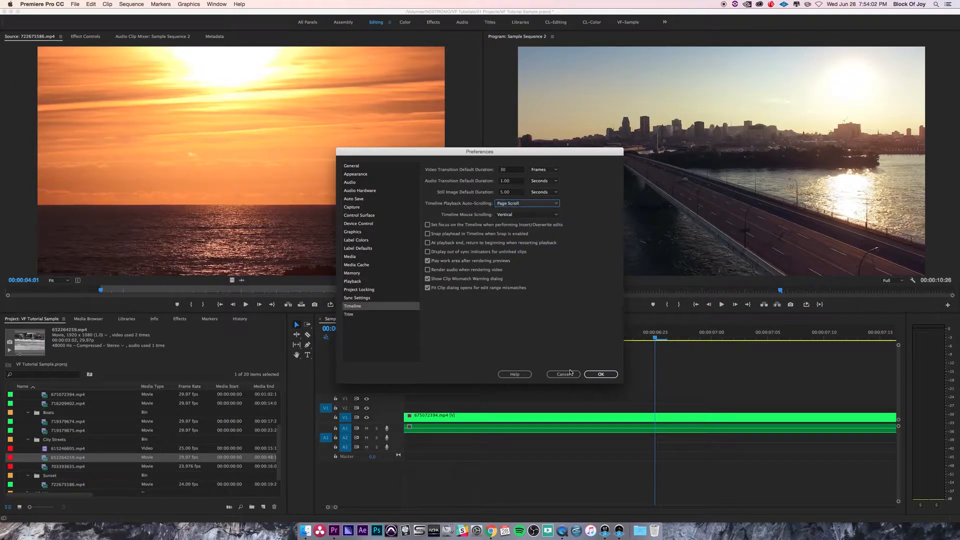
pyautogui.click(600, 375)
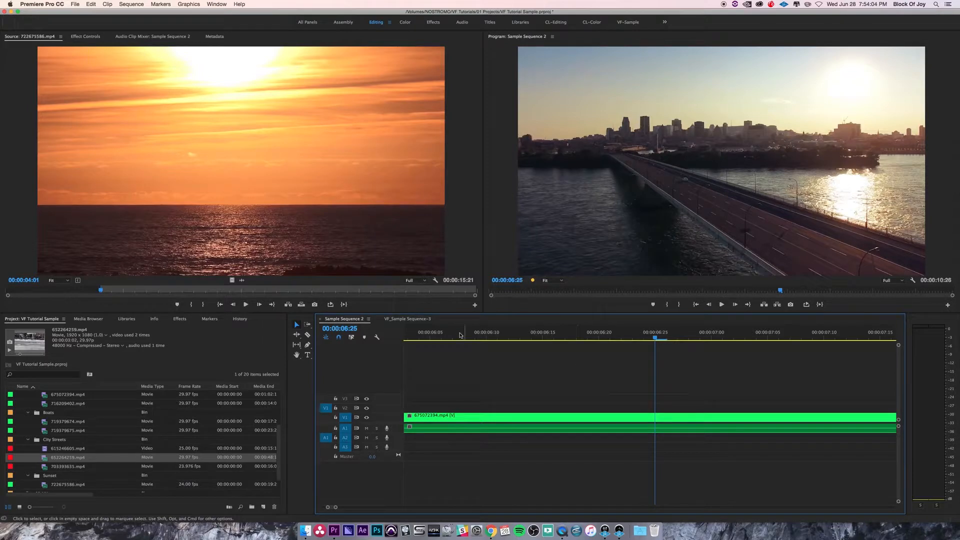
pyautogui.press('space')
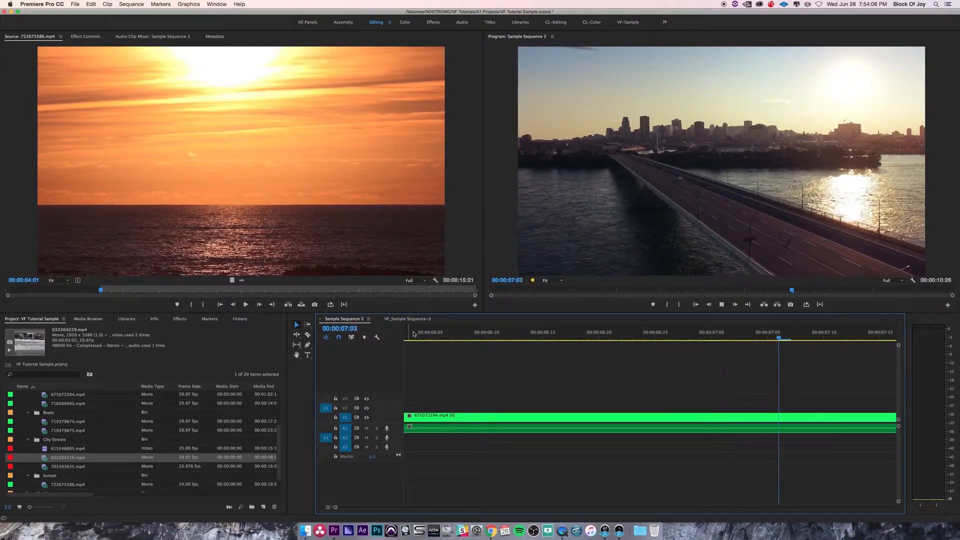
pyautogui.press('space')
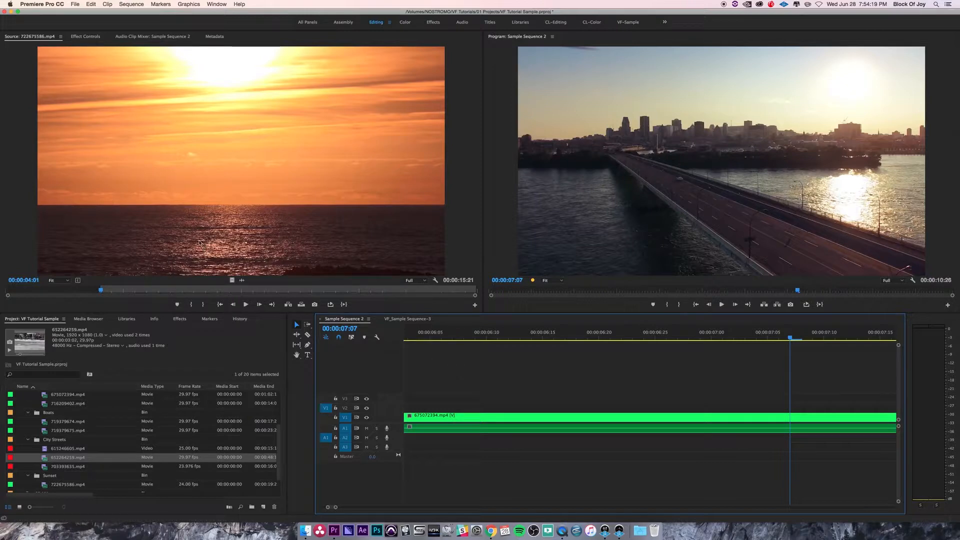
# Open the Memory preferences, switch Optimize rendering for to Memory and restore it to Performance.
pyautogui.click(25, 4)
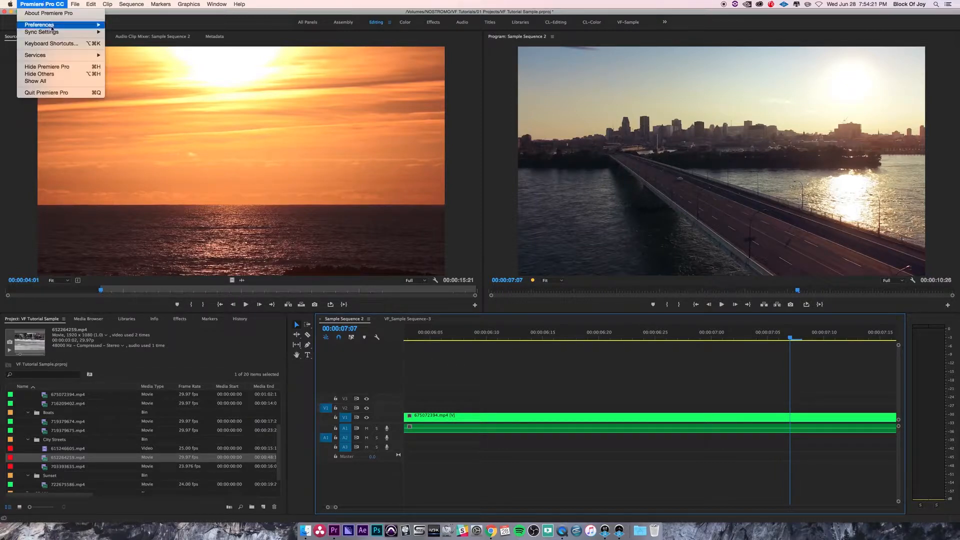
pyautogui.moveTo(52, 26)
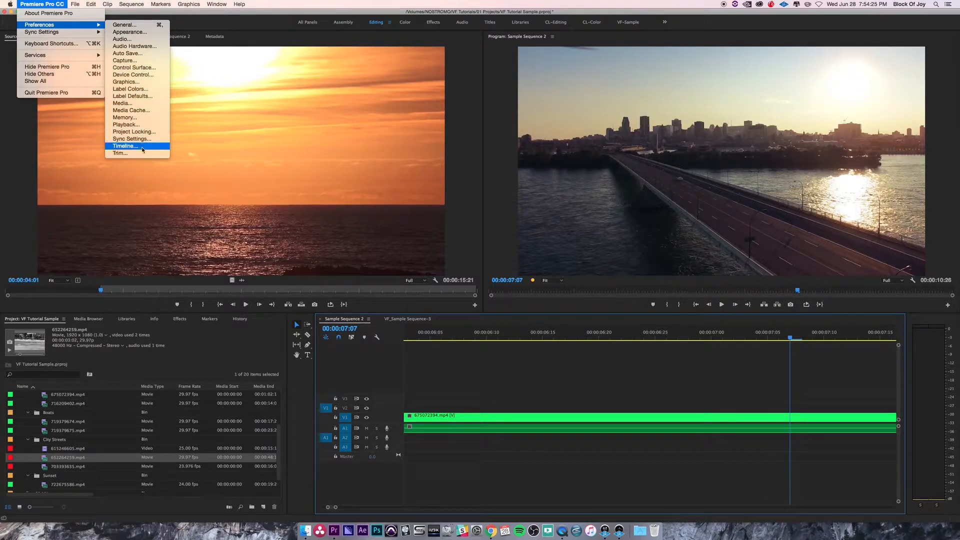
pyautogui.click(125, 117)
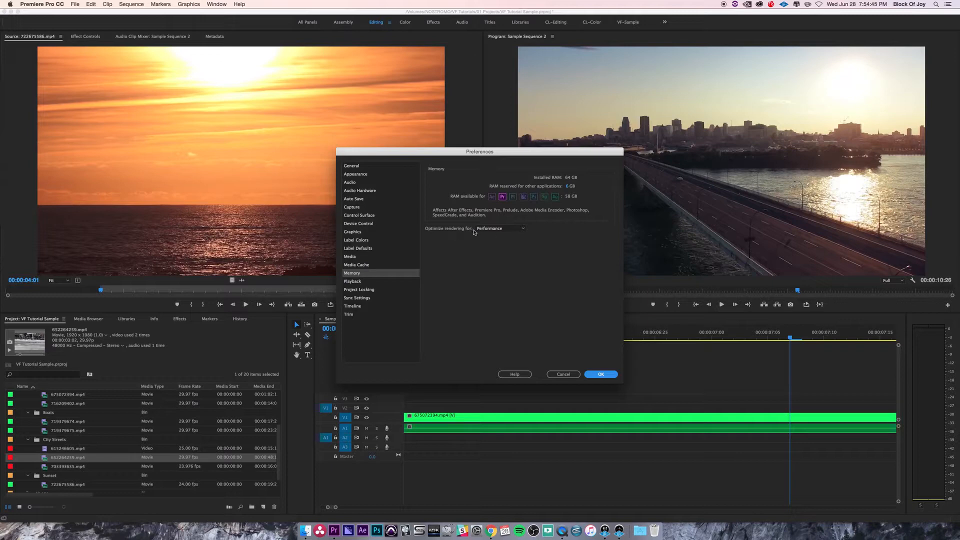
pyautogui.click(493, 229)
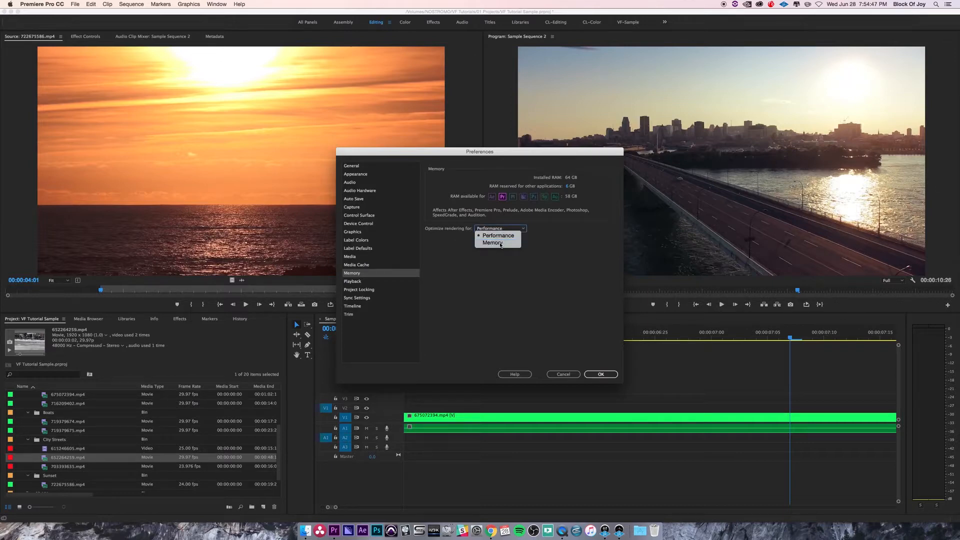
pyautogui.click(500, 243)
pyautogui.click(508, 230)
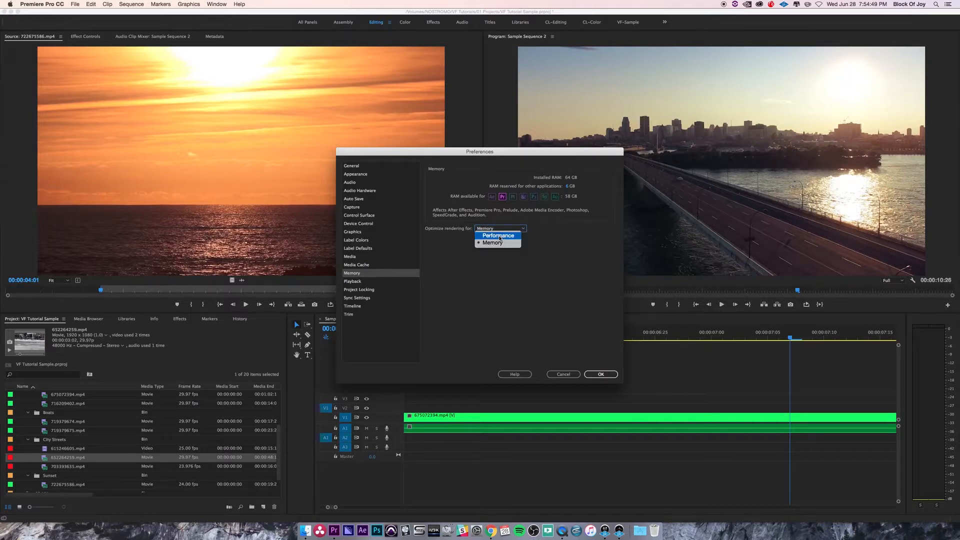
pyautogui.click(499, 236)
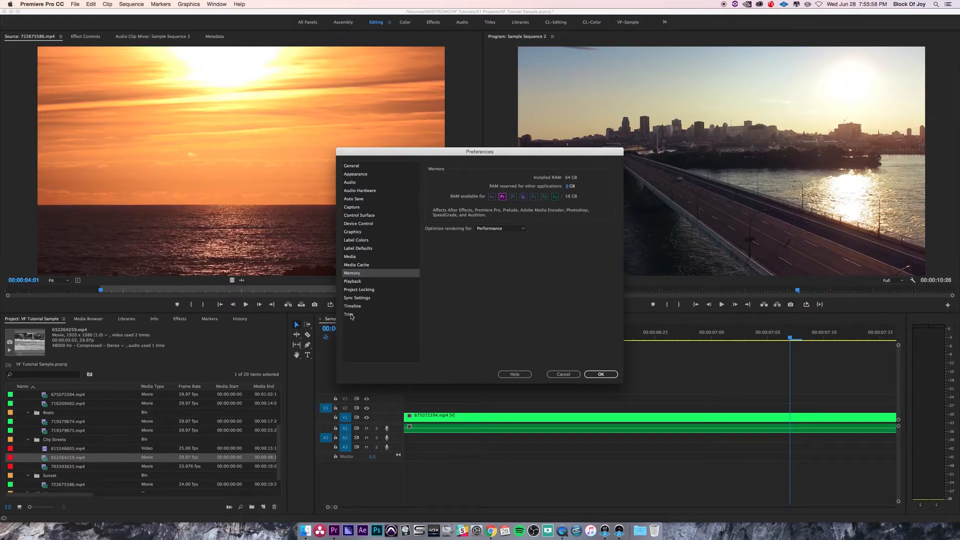
# Review the Trim, Timeline, Sync Settings, Project Locking, Playback and Media Cache preference categories.
pyautogui.click(350, 315)
pyautogui.click(359, 307)
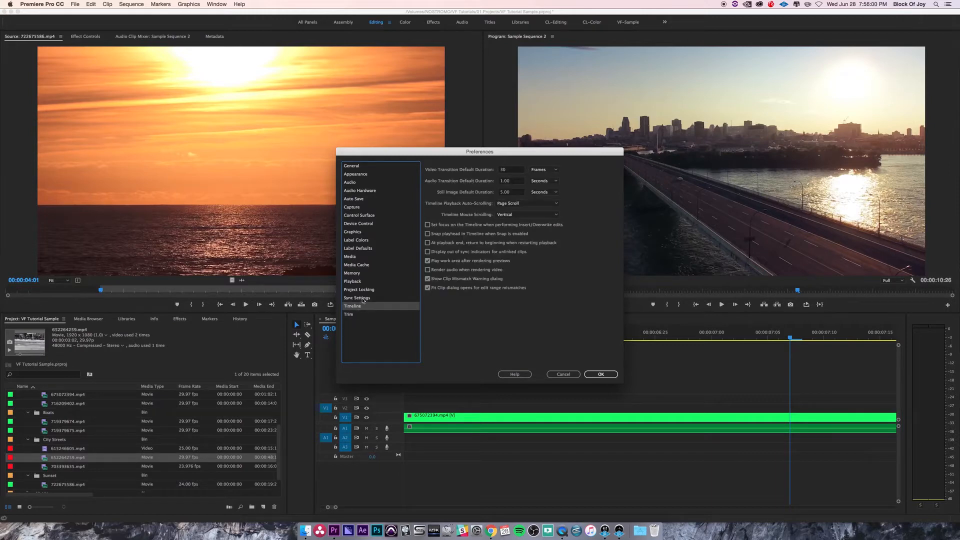
pyautogui.click(362, 299)
pyautogui.click(364, 291)
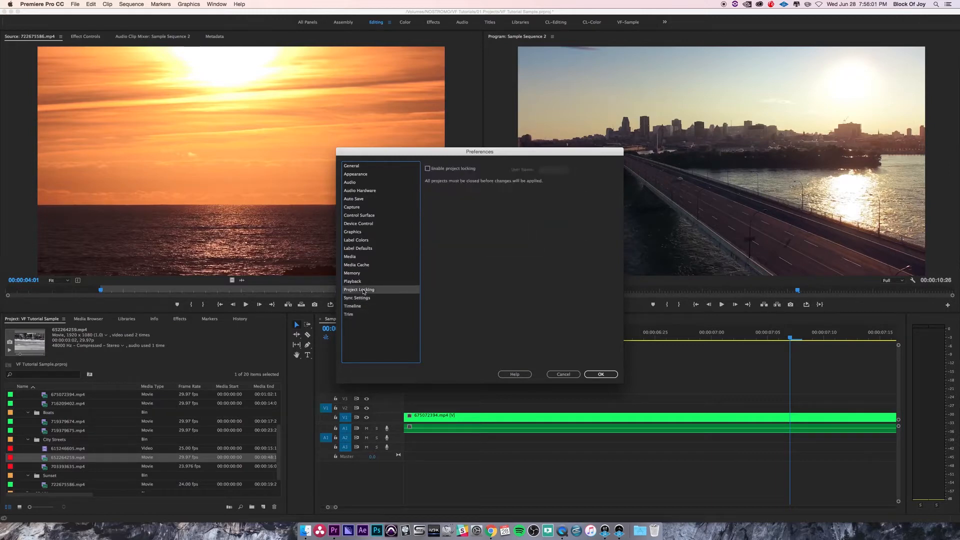
pyautogui.click(360, 282)
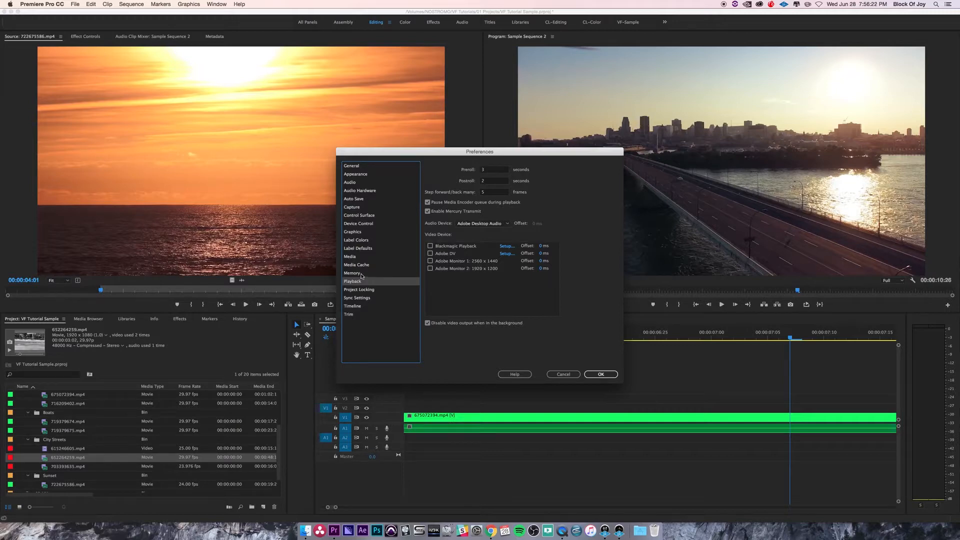
pyautogui.click(370, 266)
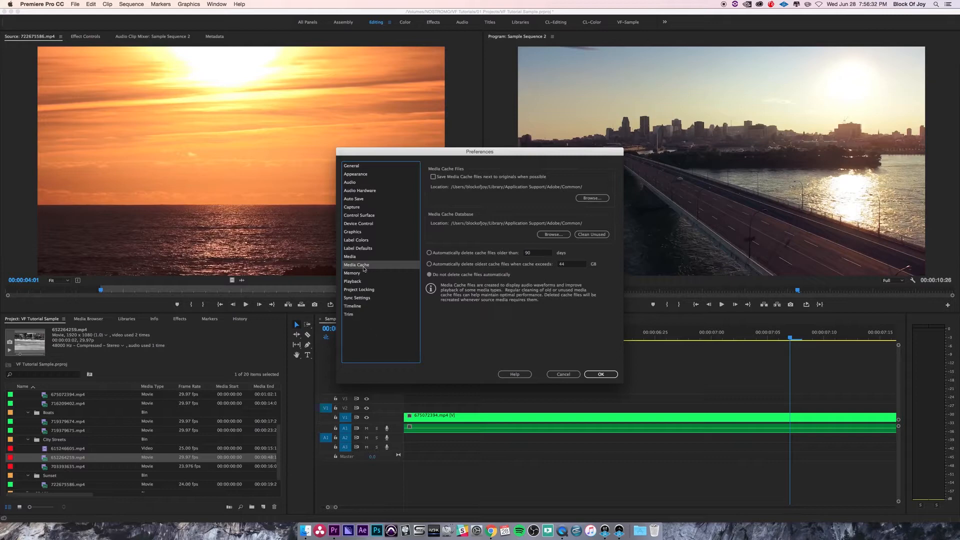
# Review the Media, Label Defaults, Label Colors, Device Control, Control Surface, Capture and General preferences, and close the Preferences dialog with OK.
pyautogui.click(350, 258)
pyautogui.click(370, 249)
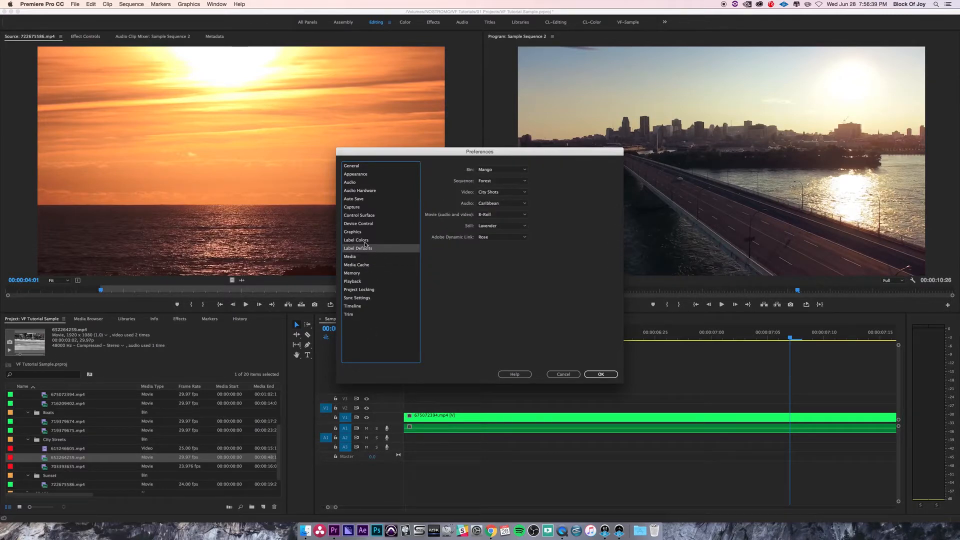
pyautogui.click(362, 241)
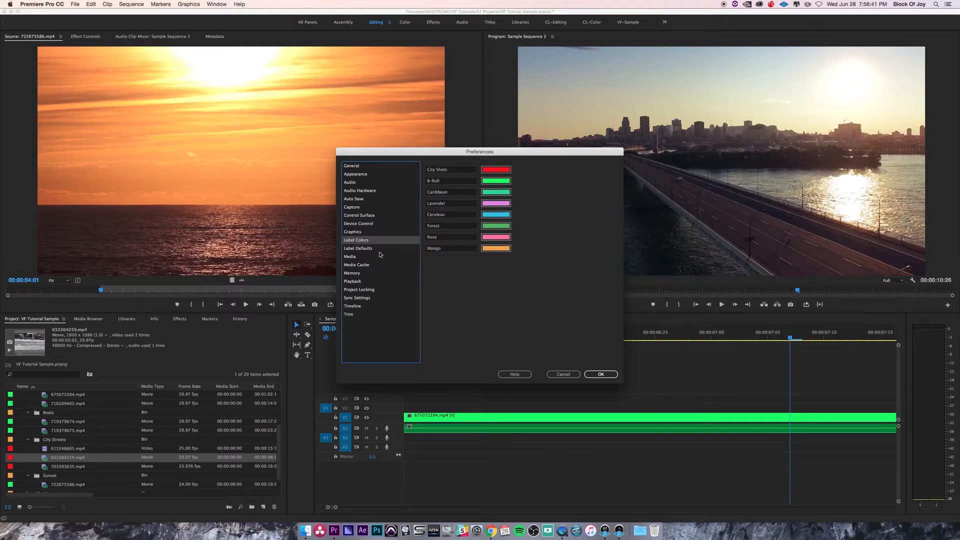
pyautogui.click(370, 249)
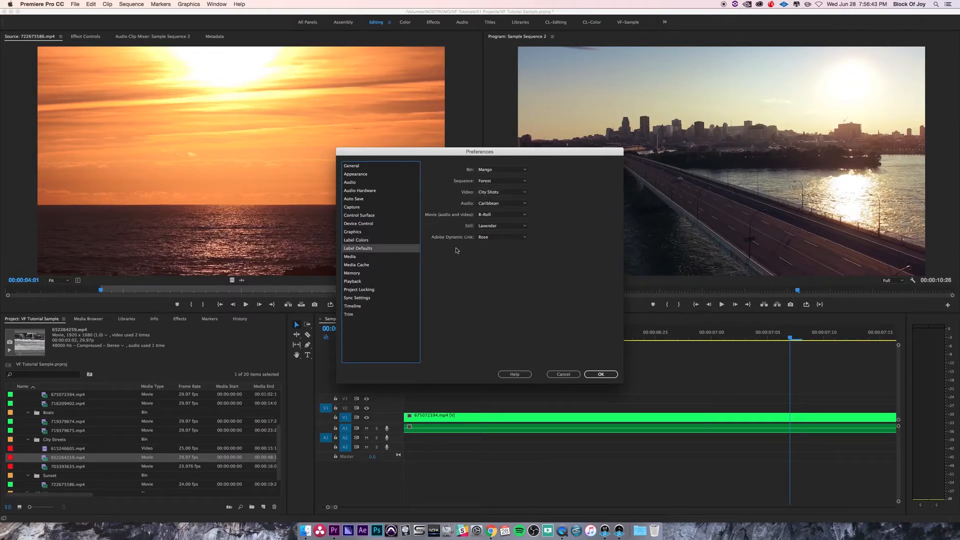
pyautogui.click(364, 225)
pyautogui.click(363, 217)
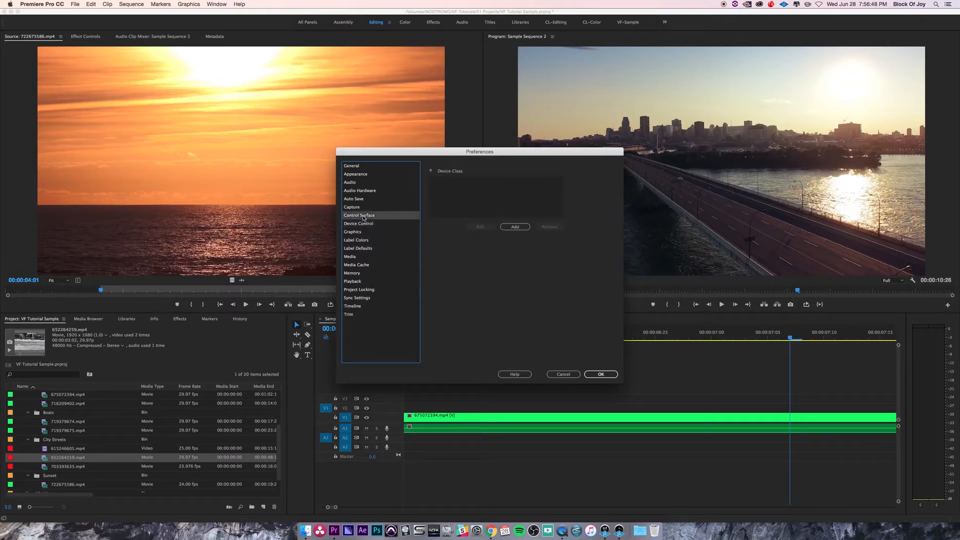
pyautogui.click(356, 209)
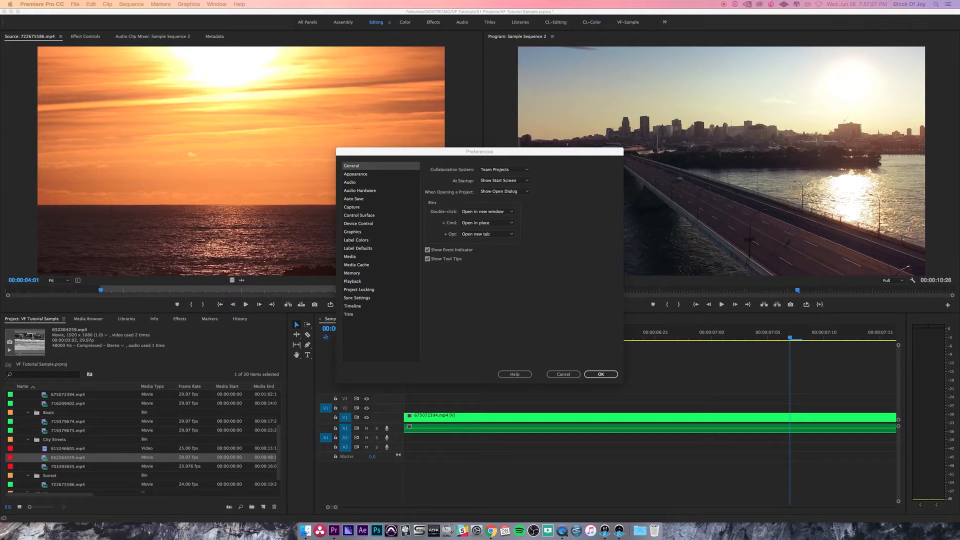
pyautogui.click(610, 374)
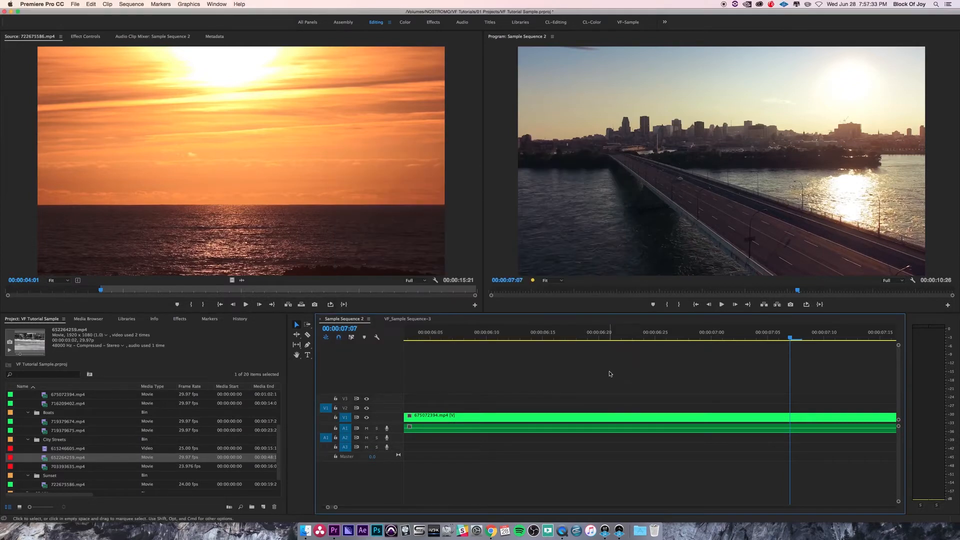